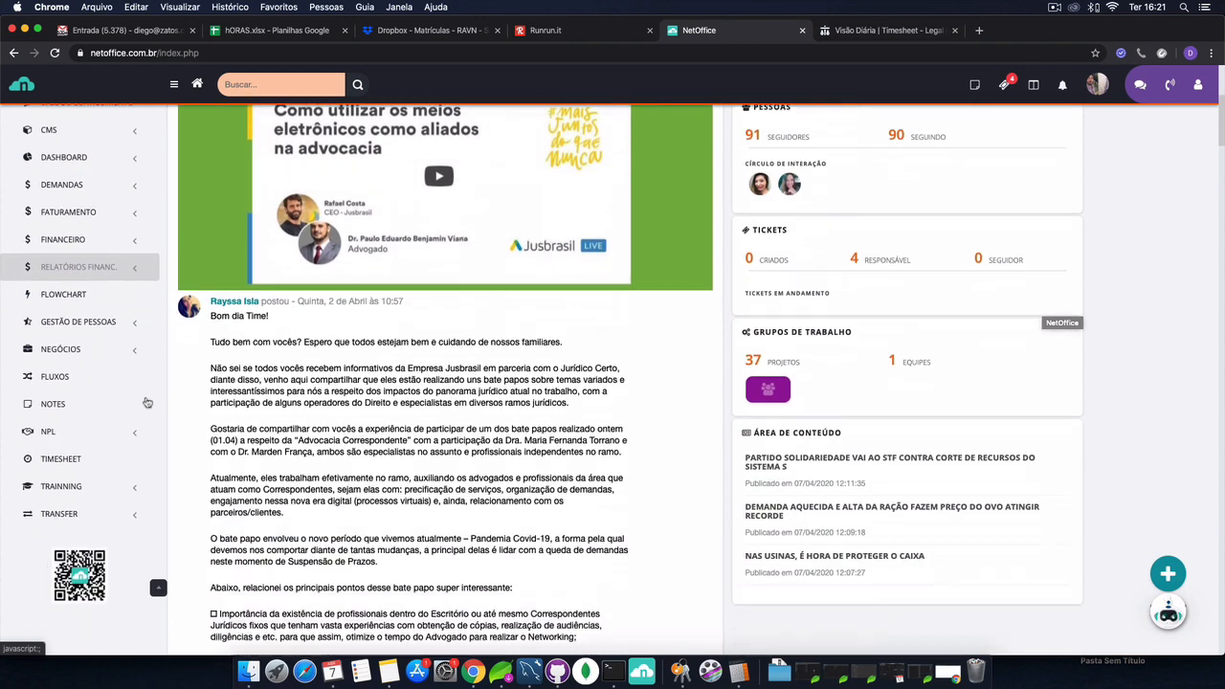
Open the Timesheet page to examine its filters and logged entries, and switch to the LegalDesk timesheet for comparison.
scroll(150, 355, up, 8)
scroll(127, 399, down, 2)
scroll(127, 399, down, 3)
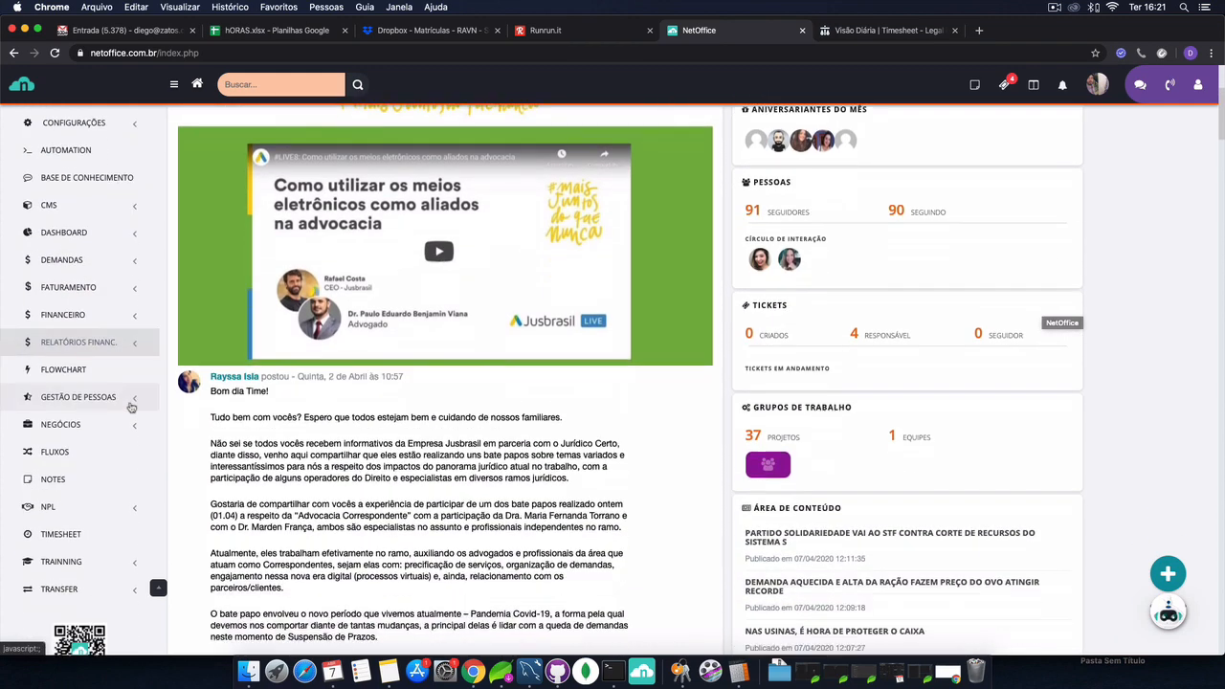
click(91, 513)
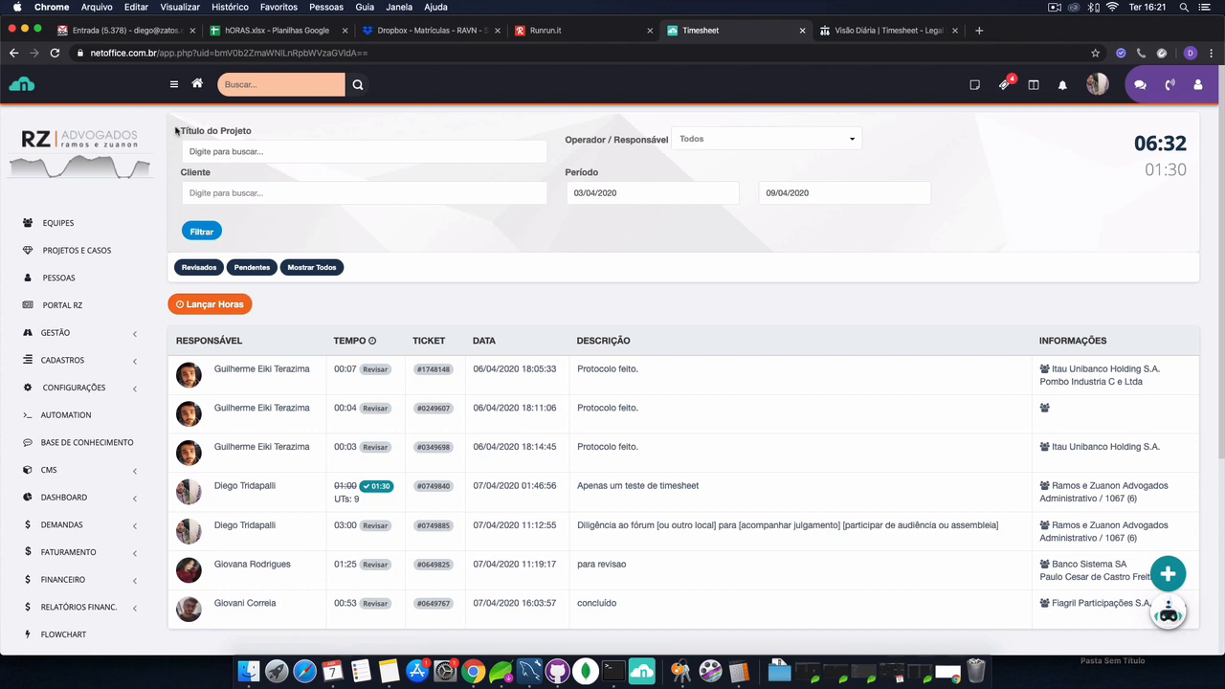
click(527, 242)
click(856, 30)
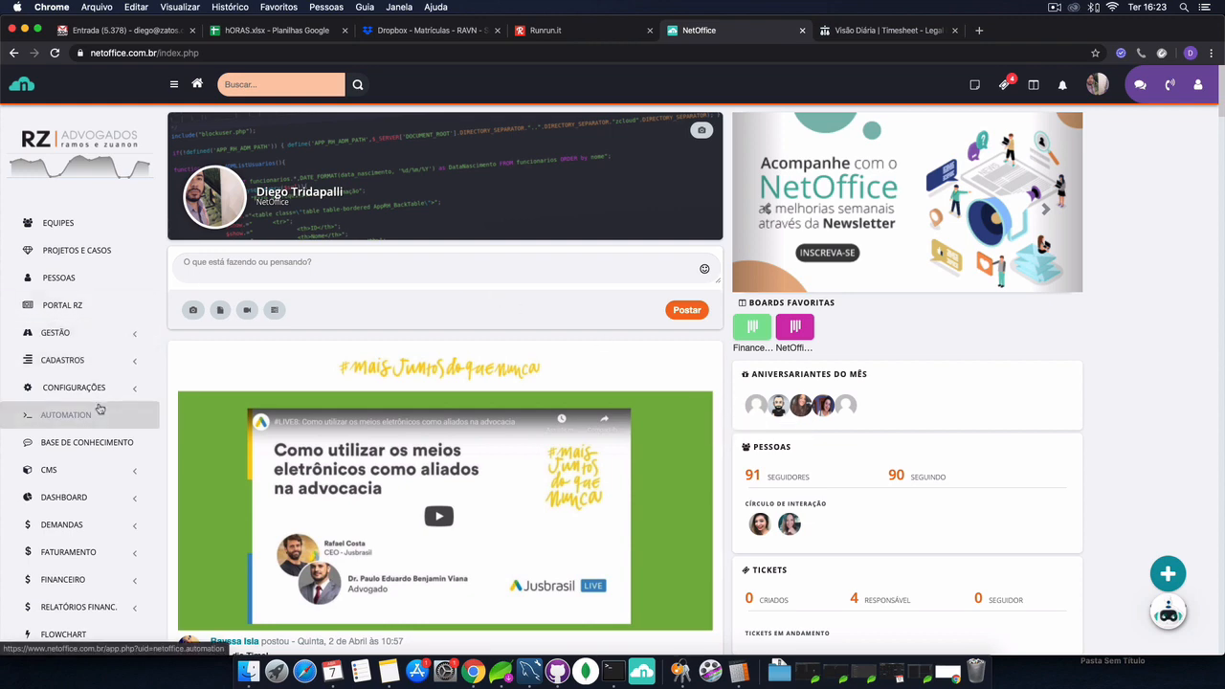
Open the NetOffice Timesheet page and start a new hours entry, keeping 07/04/2020 as its date.
scroll(143, 445, down, 5)
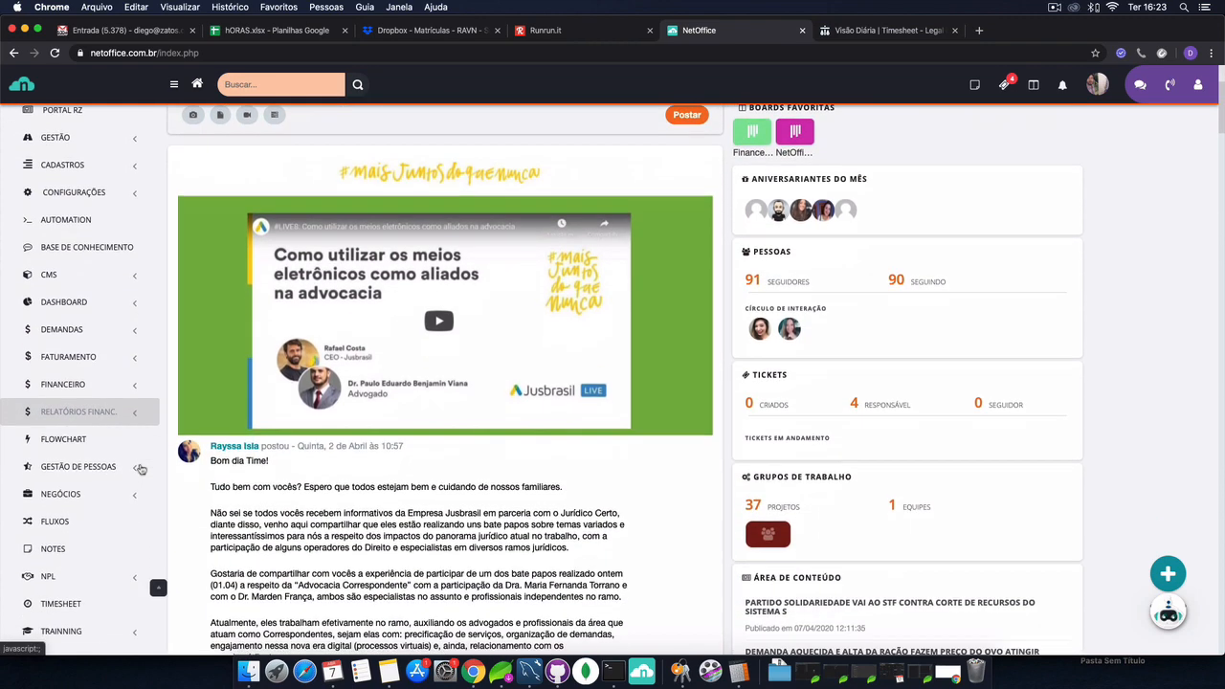
click(54, 605)
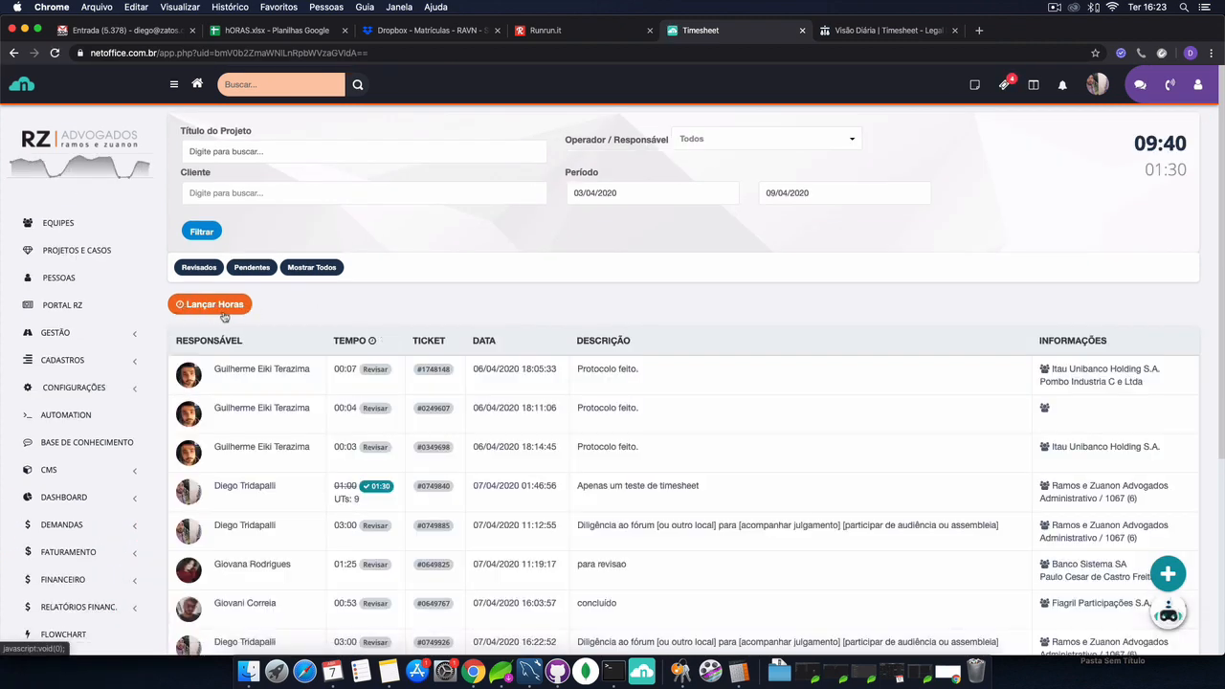
click(214, 304)
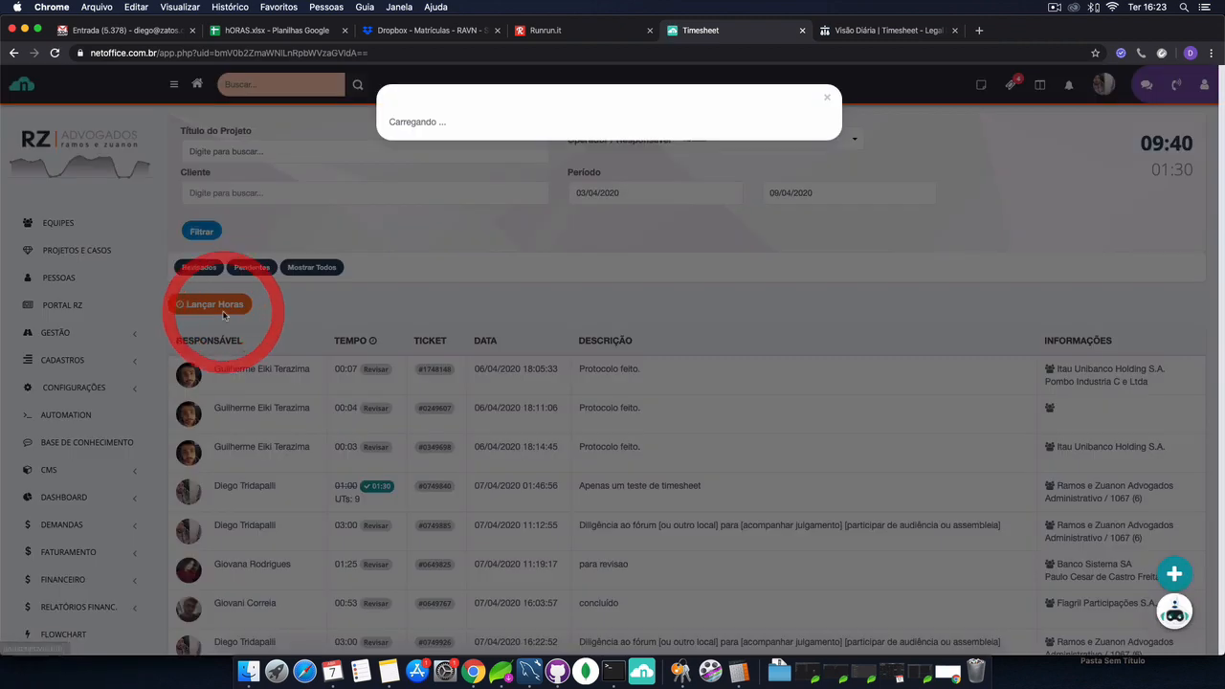
click(458, 147)
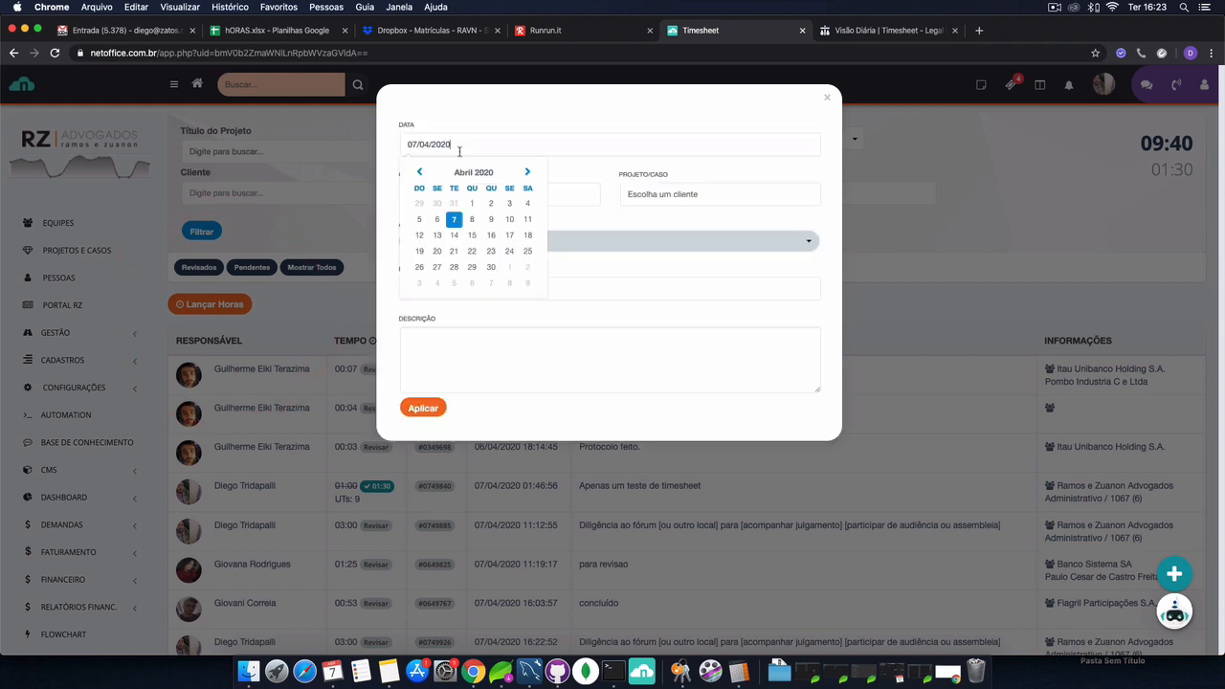
click(477, 119)
click(465, 140)
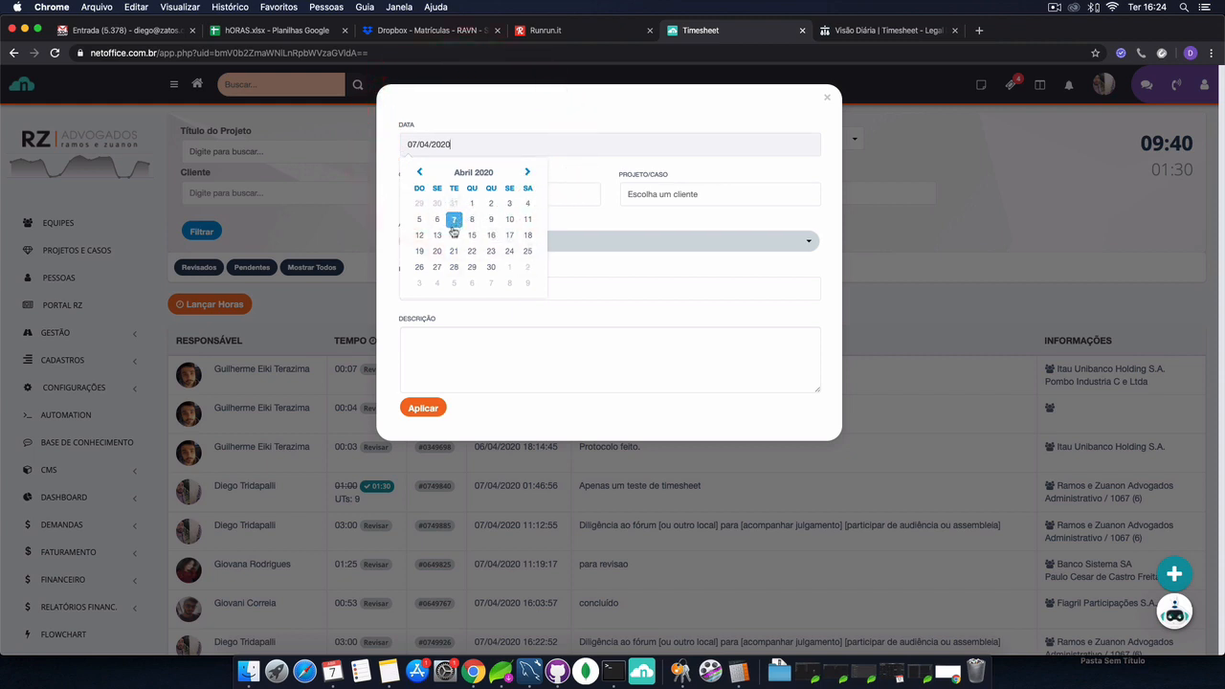
click(469, 116)
Set the entry's client to Ramos e Zuanon Advogados and its project/case to Administrativo / 1067 (6).
click(465, 194)
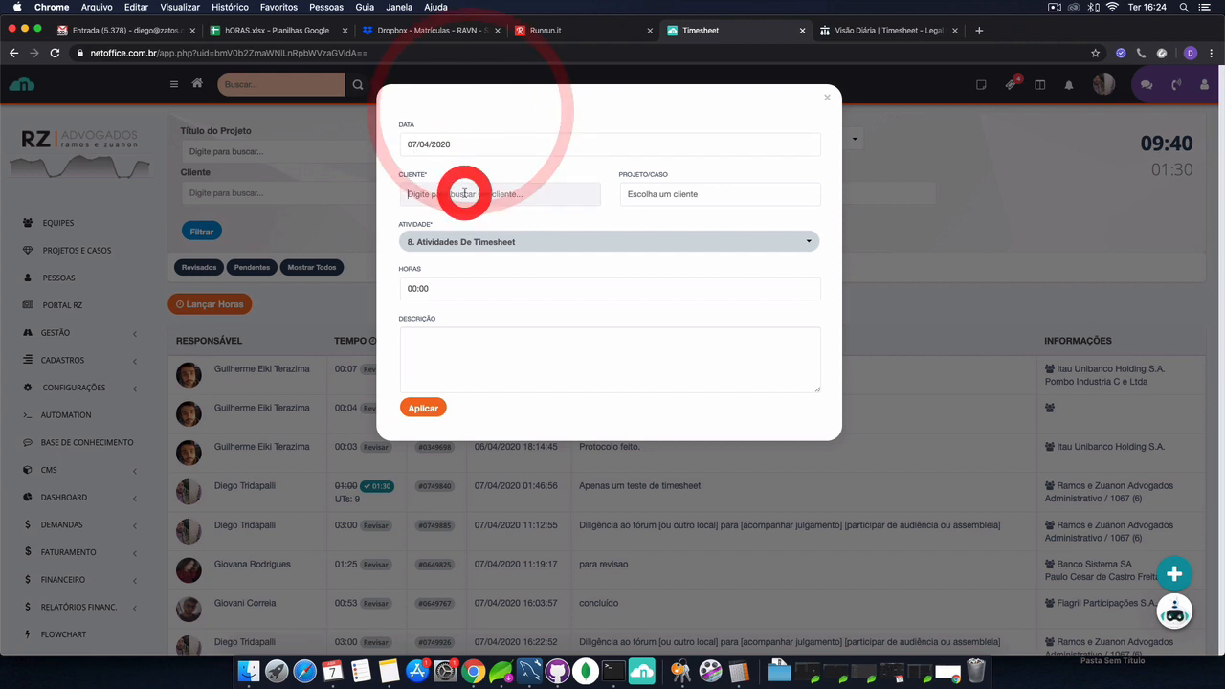
text(rz)
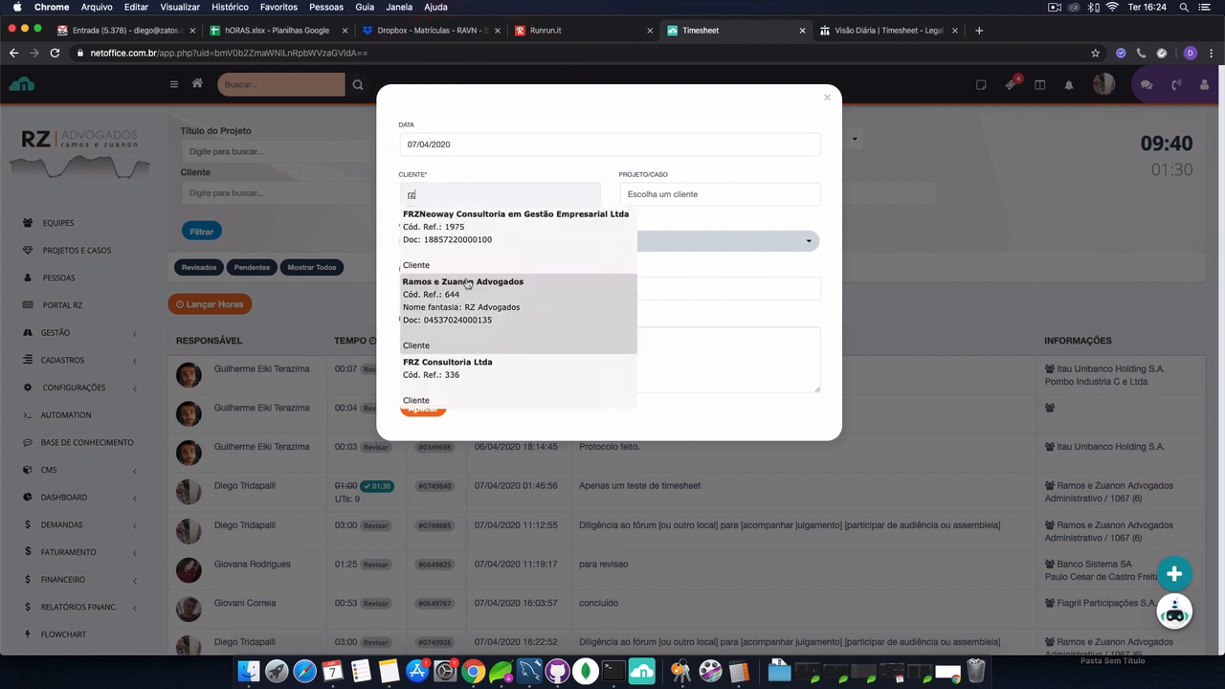
click(465, 279)
click(673, 191)
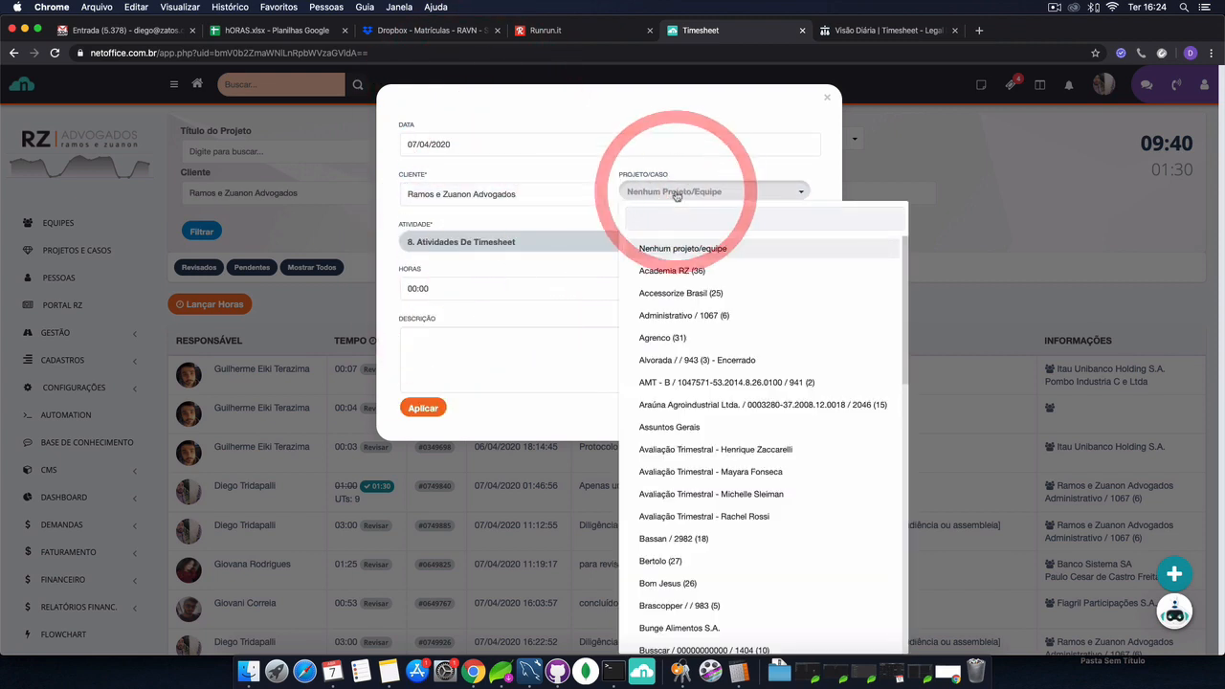
click(674, 316)
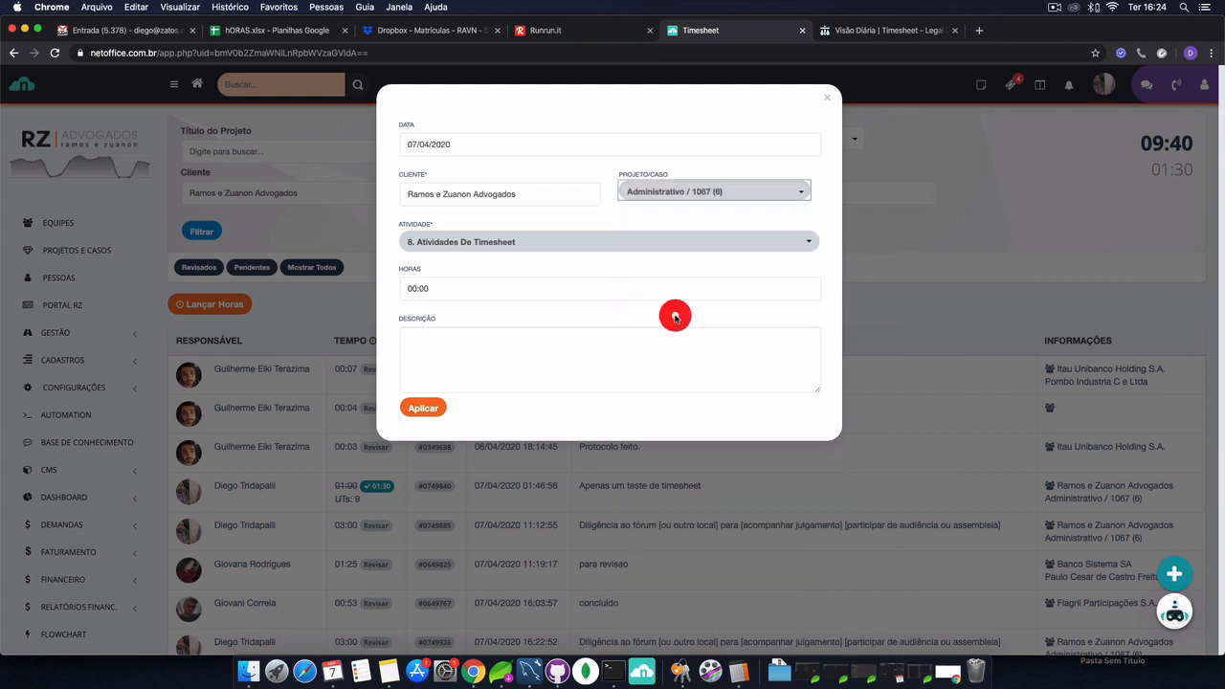
Compare the activity options with the LegalDesk timesheet and choose Audiência / Assembleia / Julgamento as the entry's activity, applying its description template.
click(440, 242)
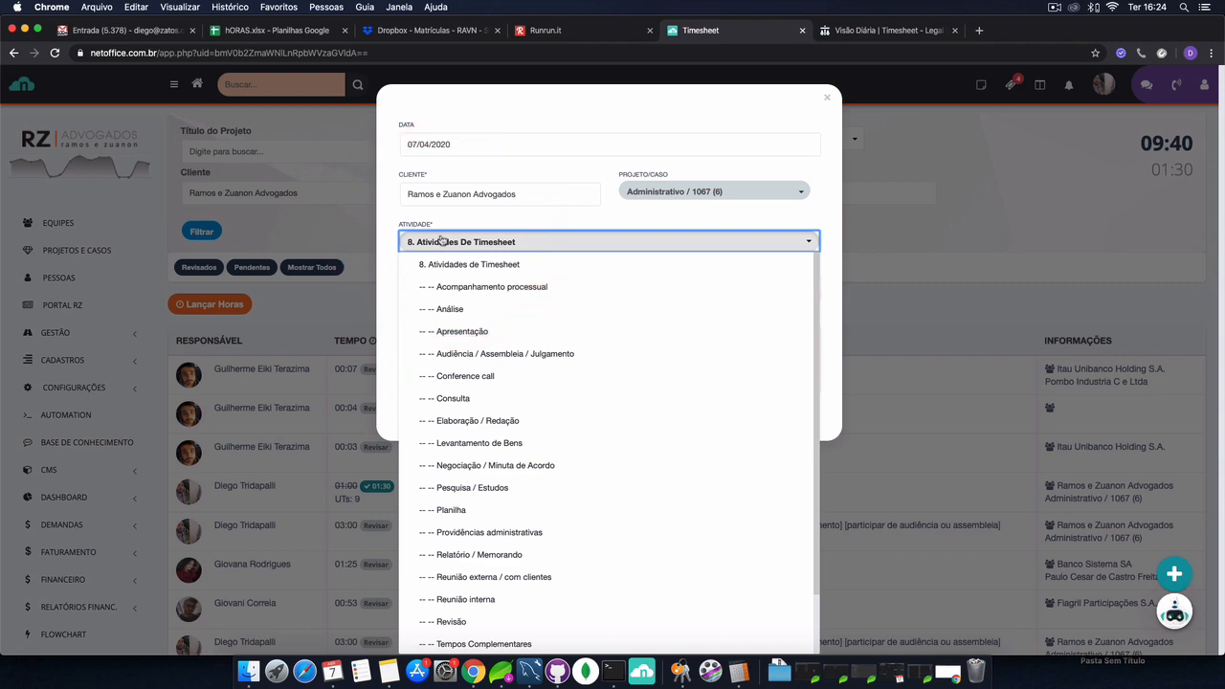
click(916, 29)
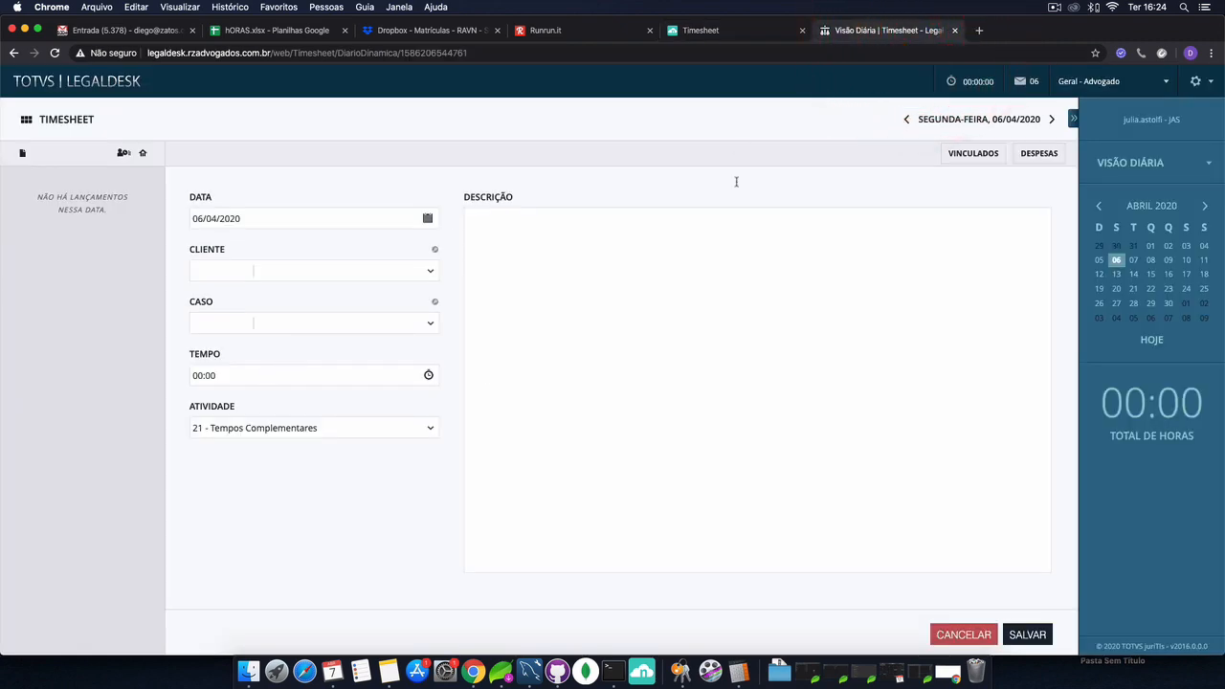
click(737, 31)
scroll(559, 428, down, 2)
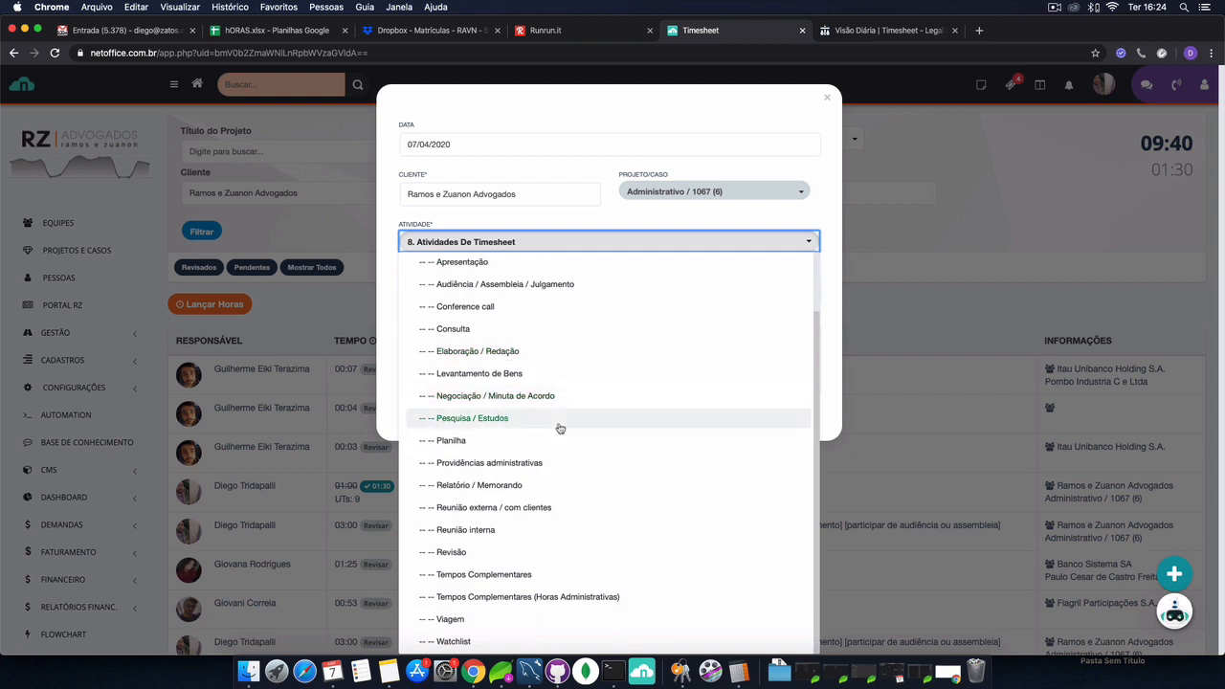
scroll(559, 428, up, 2)
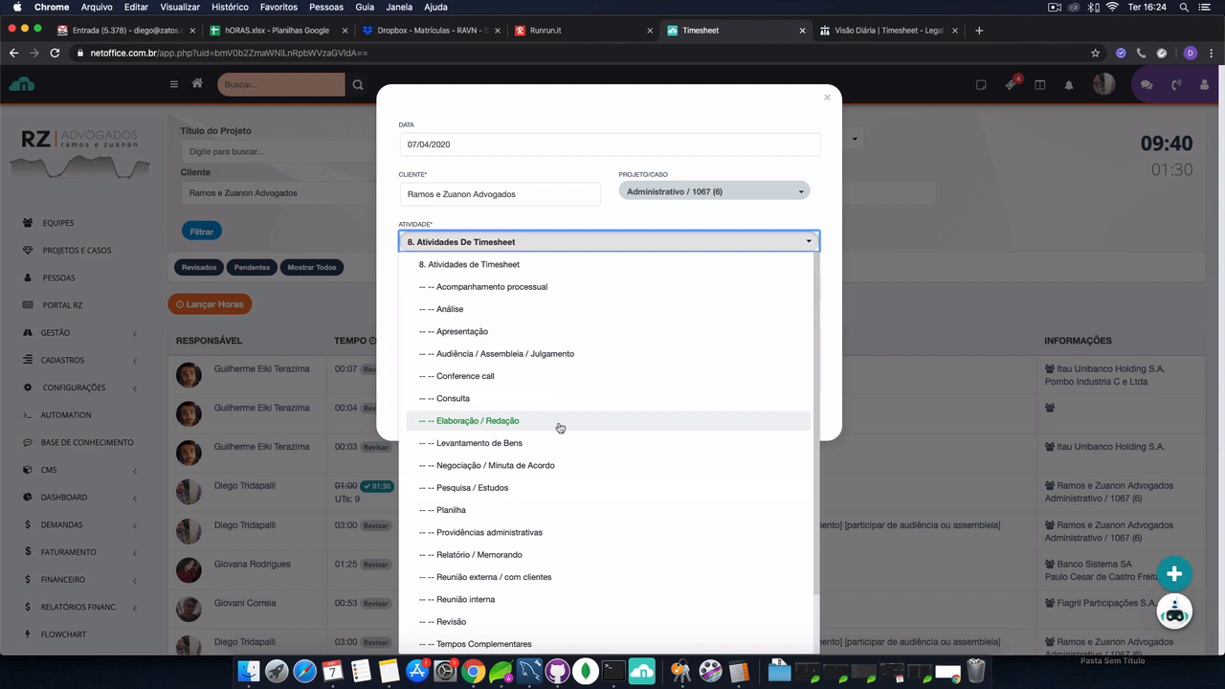
click(491, 354)
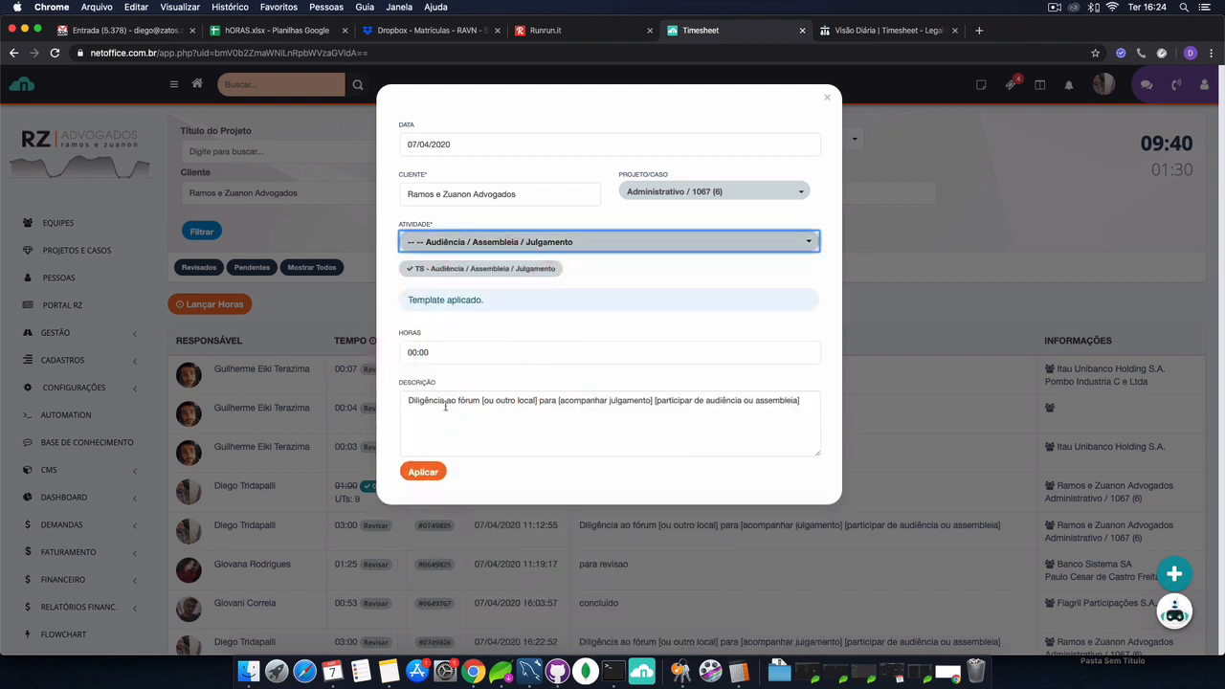
drag(401, 406, 784, 400)
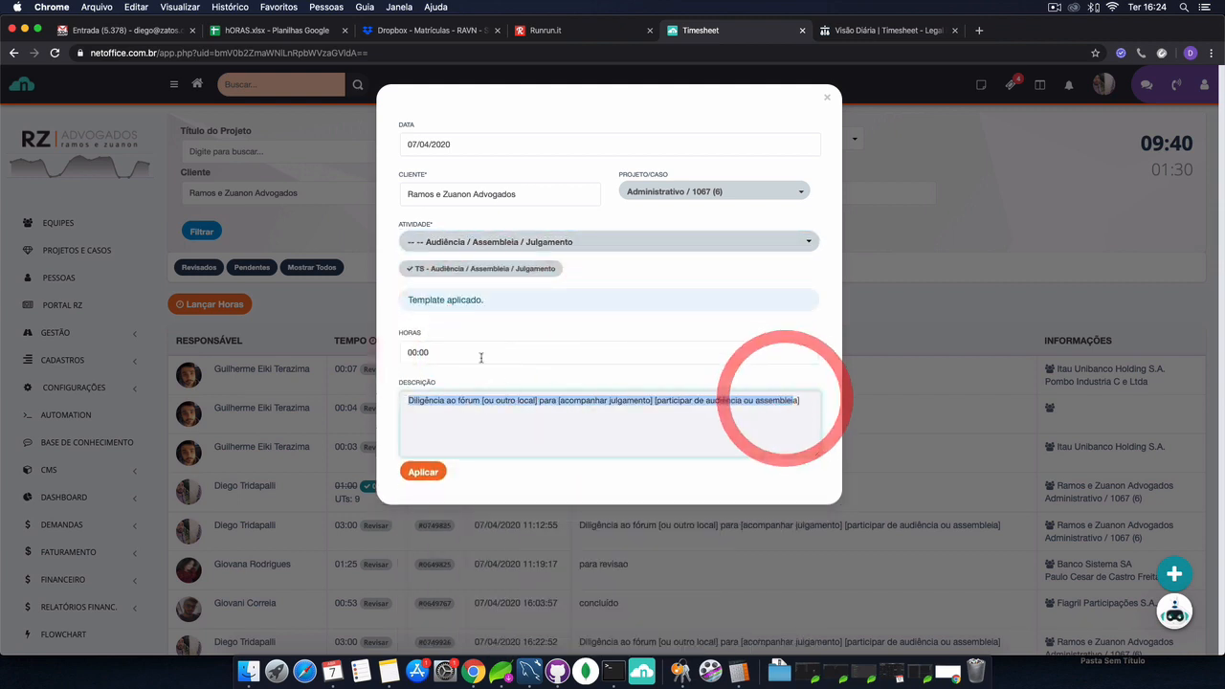
Set the entry's hours to 03:00 and submit the timesheet entry.
click(480, 355)
text(03)
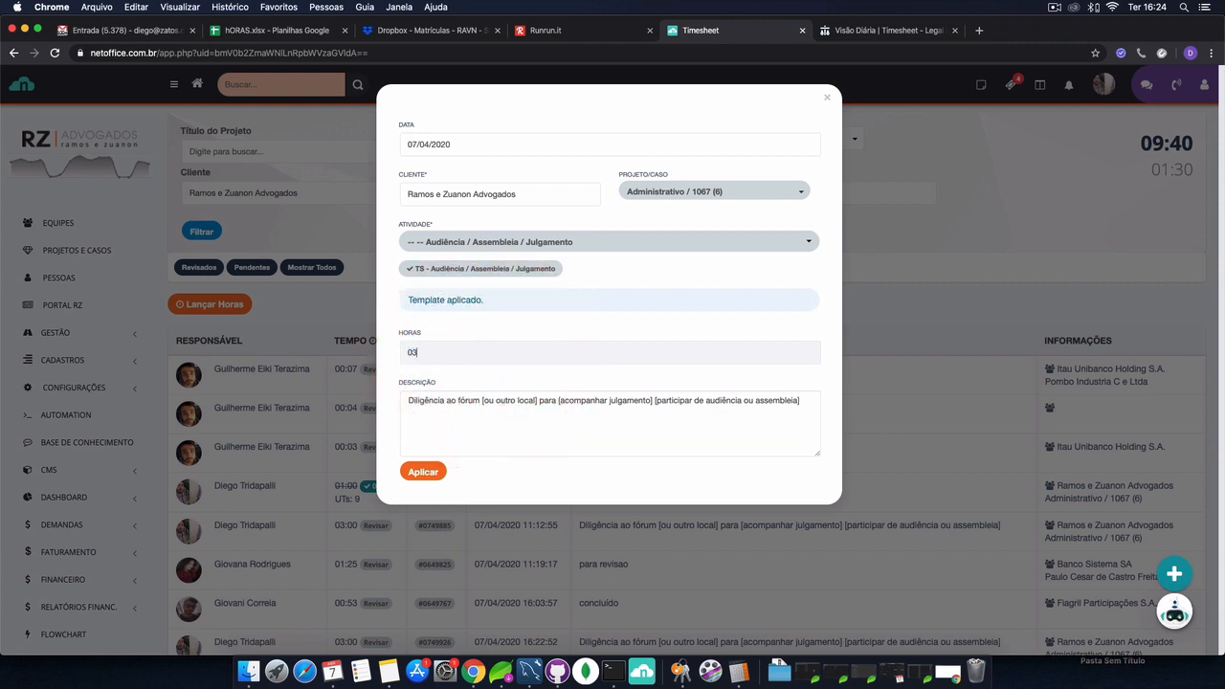
text(:00)
click(494, 373)
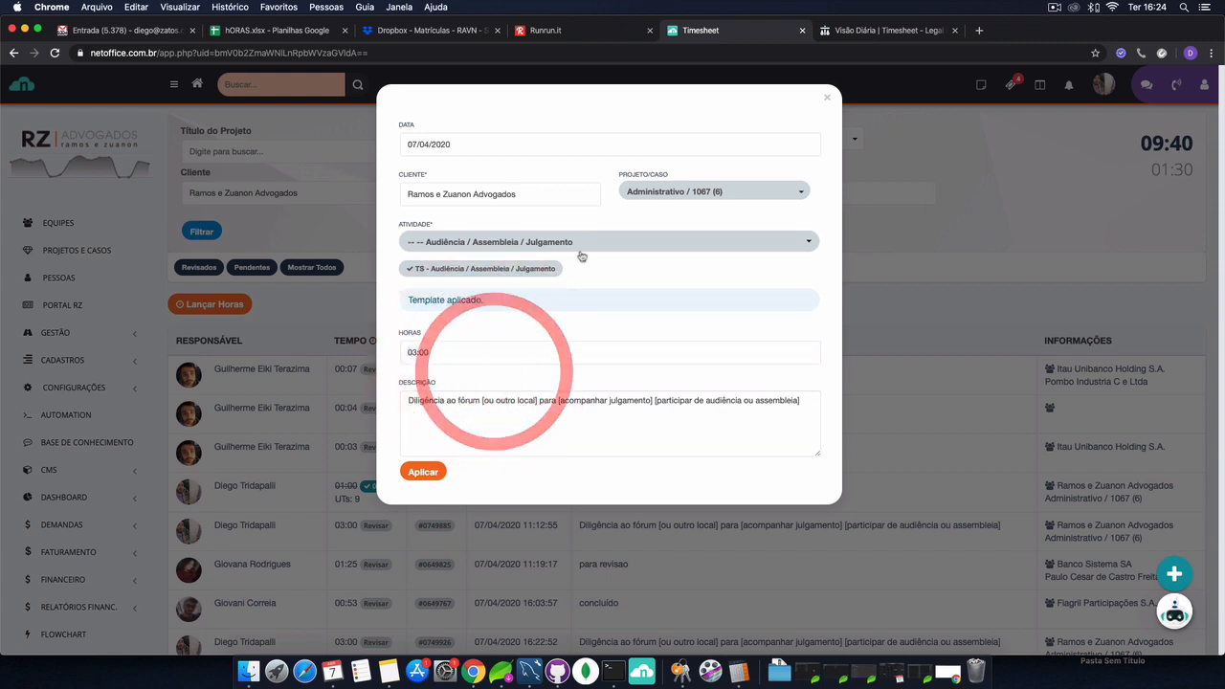
click(434, 471)
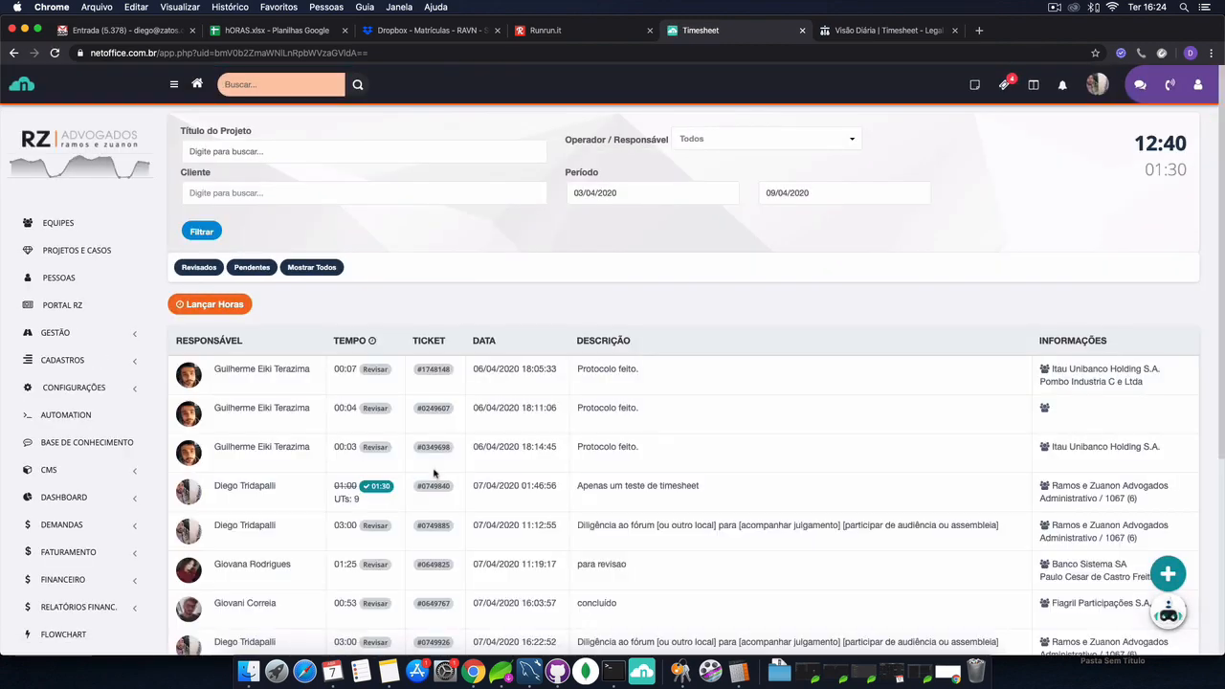
Review the newest timesheet entry, keeping 03:00 as the revised hours and the template description, and reload the page.
scroll(586, 366, down, 5)
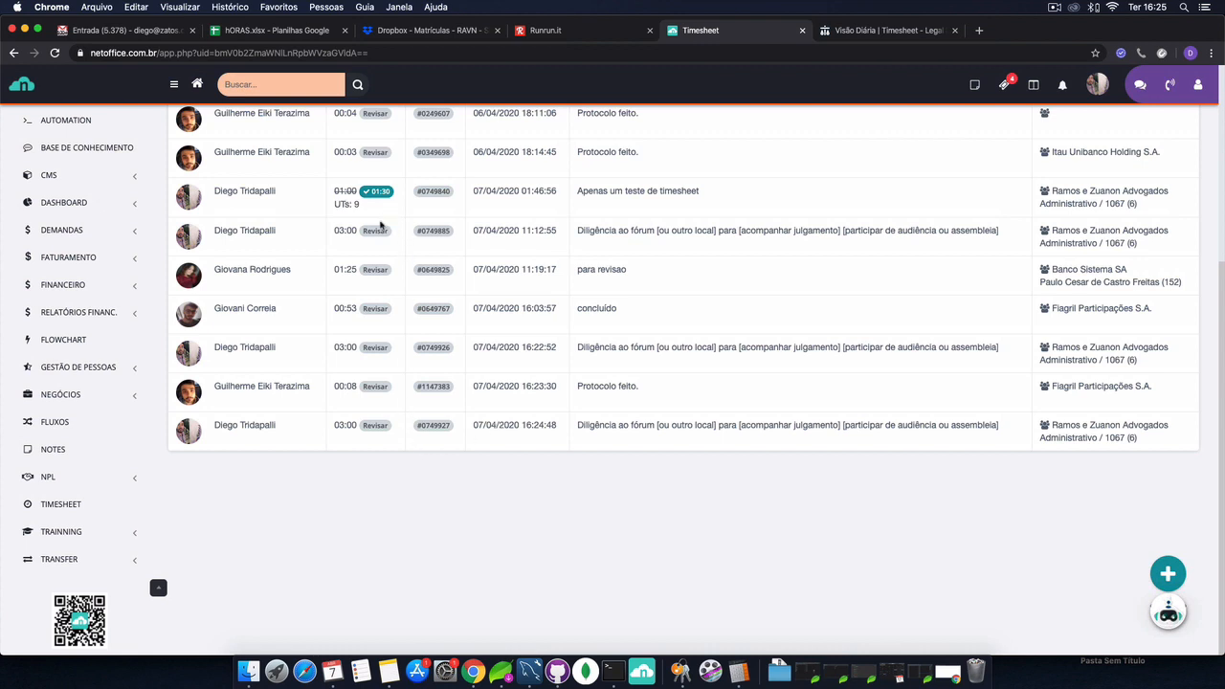
click(379, 426)
click(391, 461)
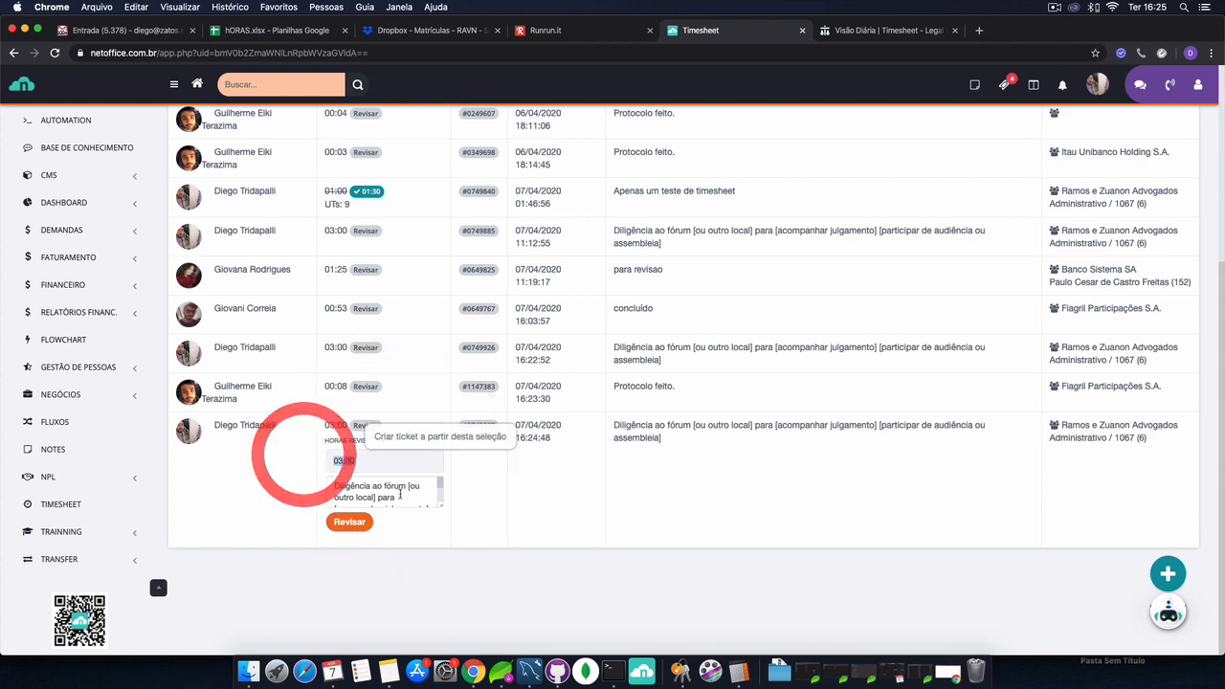
drag(440, 507, 443, 522)
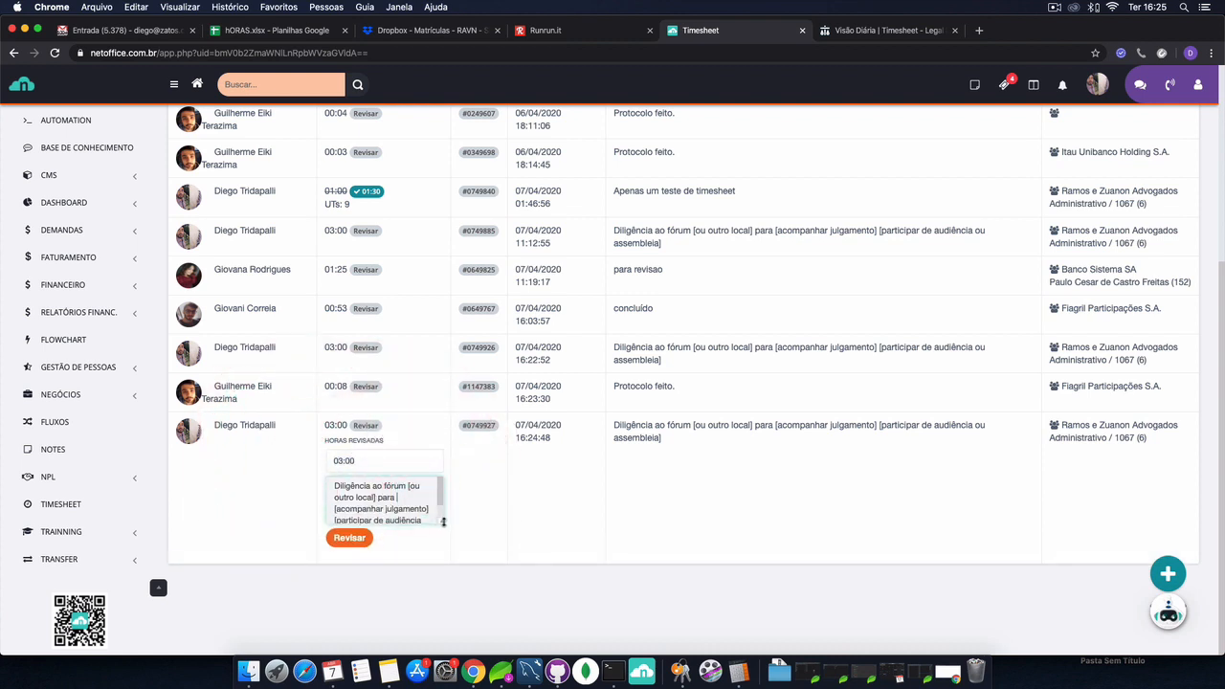
click(350, 537)
click(54, 53)
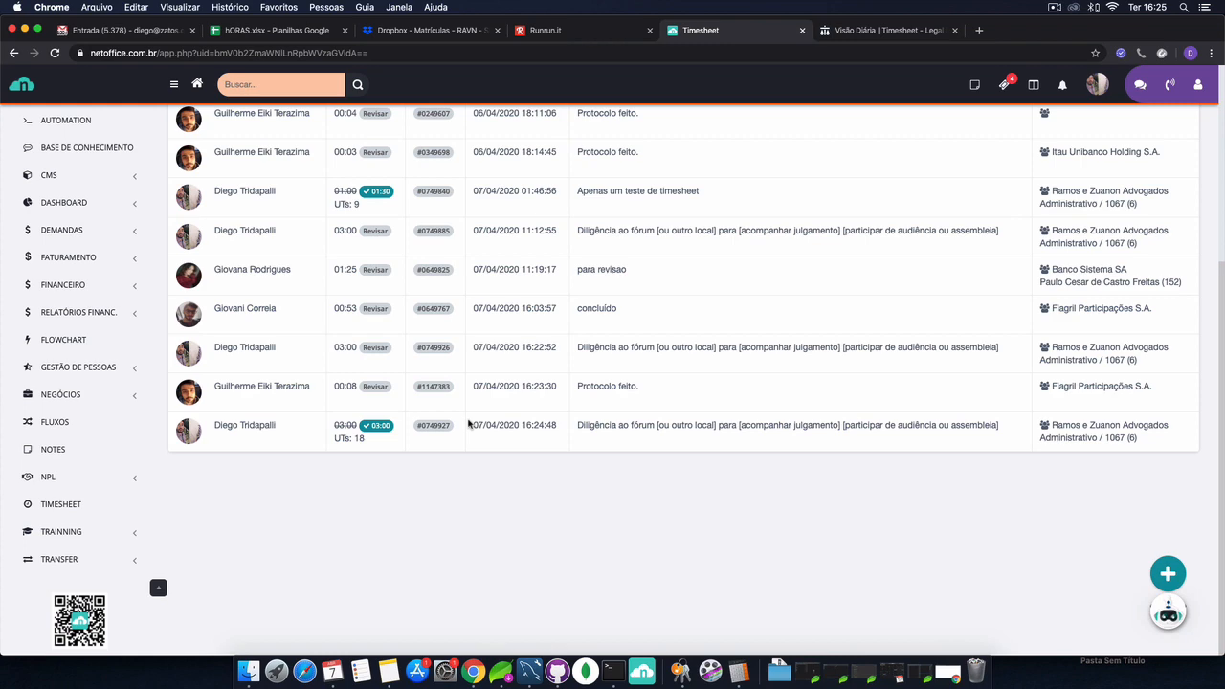
Examine the timesheet's period and client filters and the totals of logged and reviewed hours.
scroll(438, 325, up, 6)
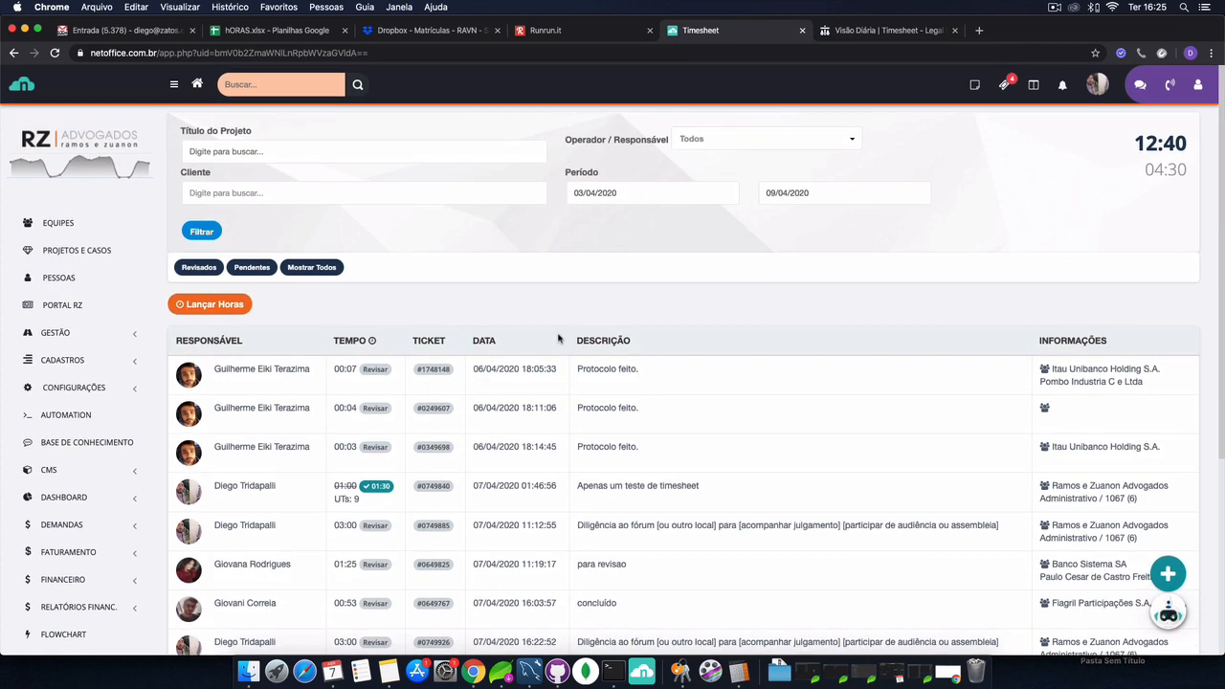
click(629, 195)
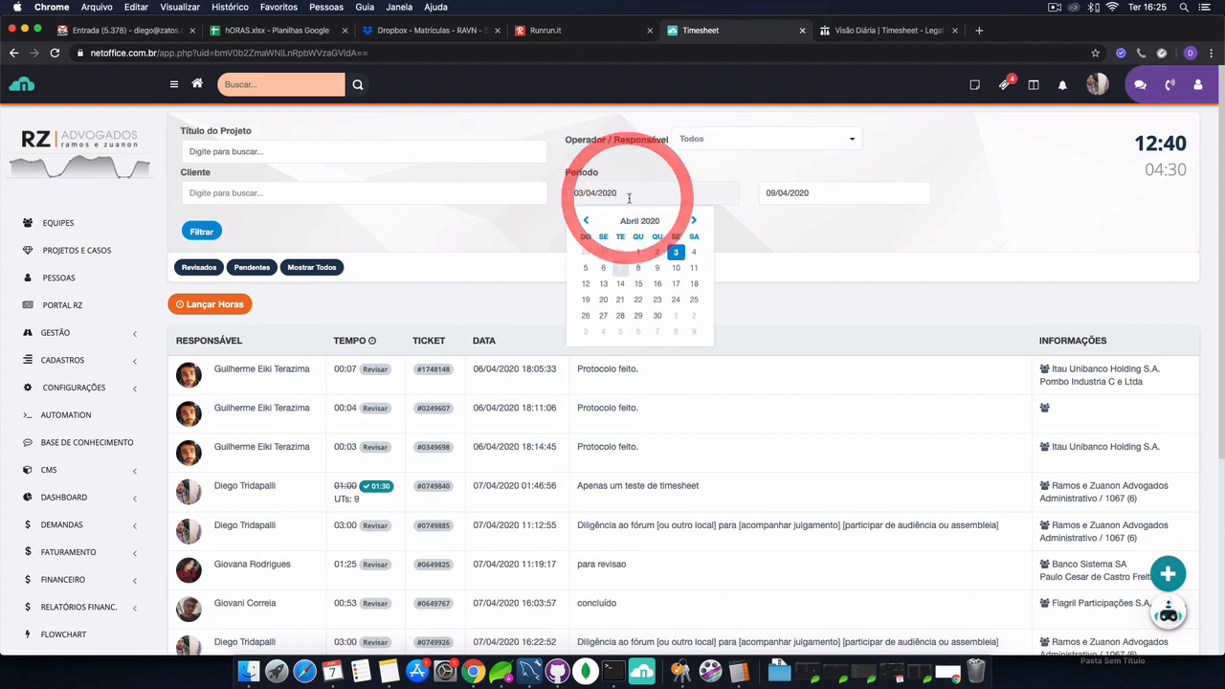
click(232, 182)
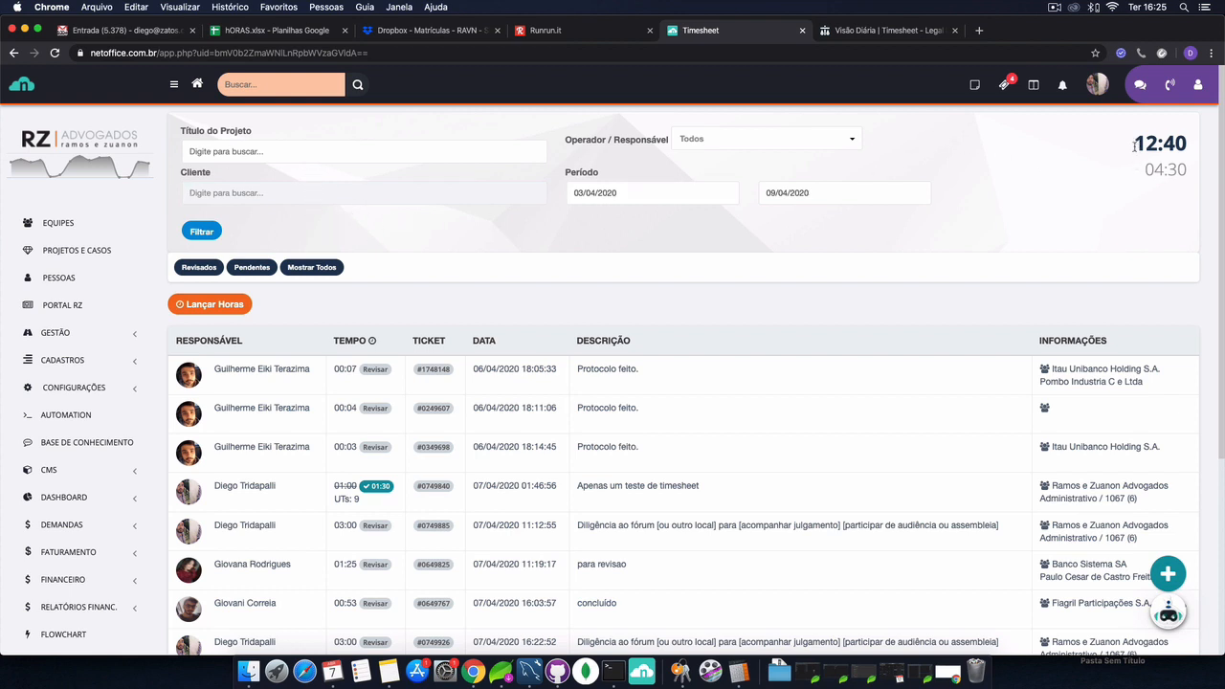
drag(1139, 143, 1182, 146)
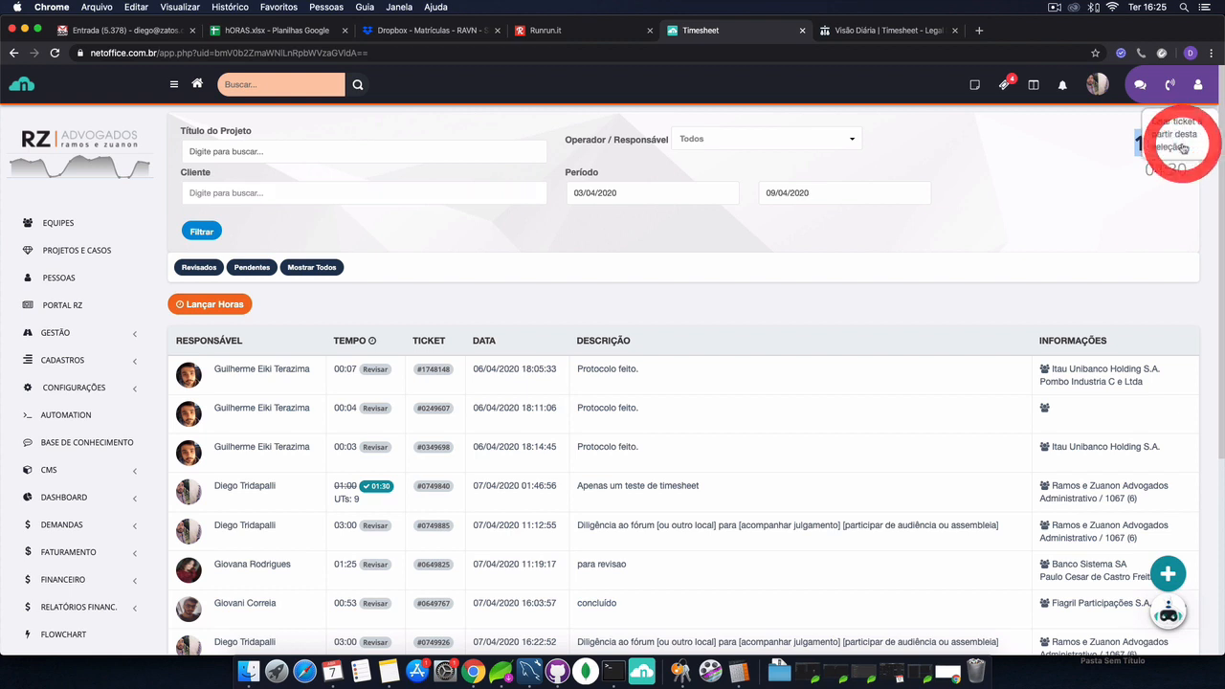
click(1109, 143)
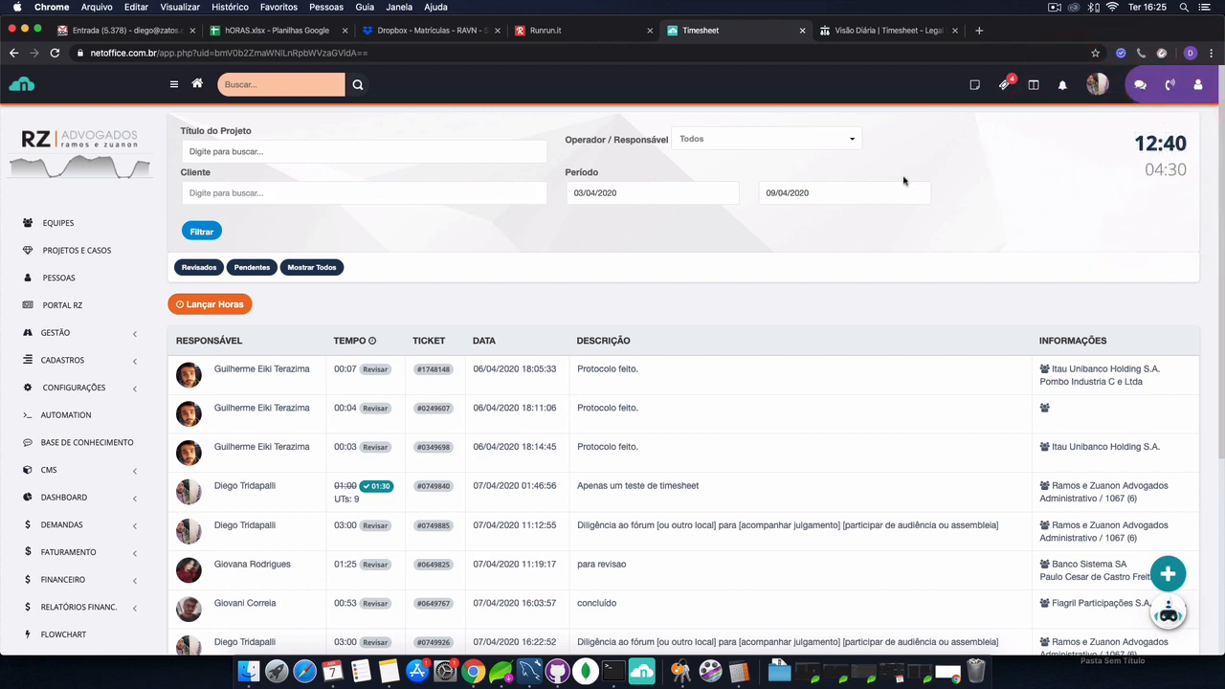
drag(1146, 169, 1185, 170)
click(1052, 175)
click(1085, 179)
Open the newest entry's ticket to examine its details and interactions, close it, and return to the home page.
scroll(867, 246, down, 3)
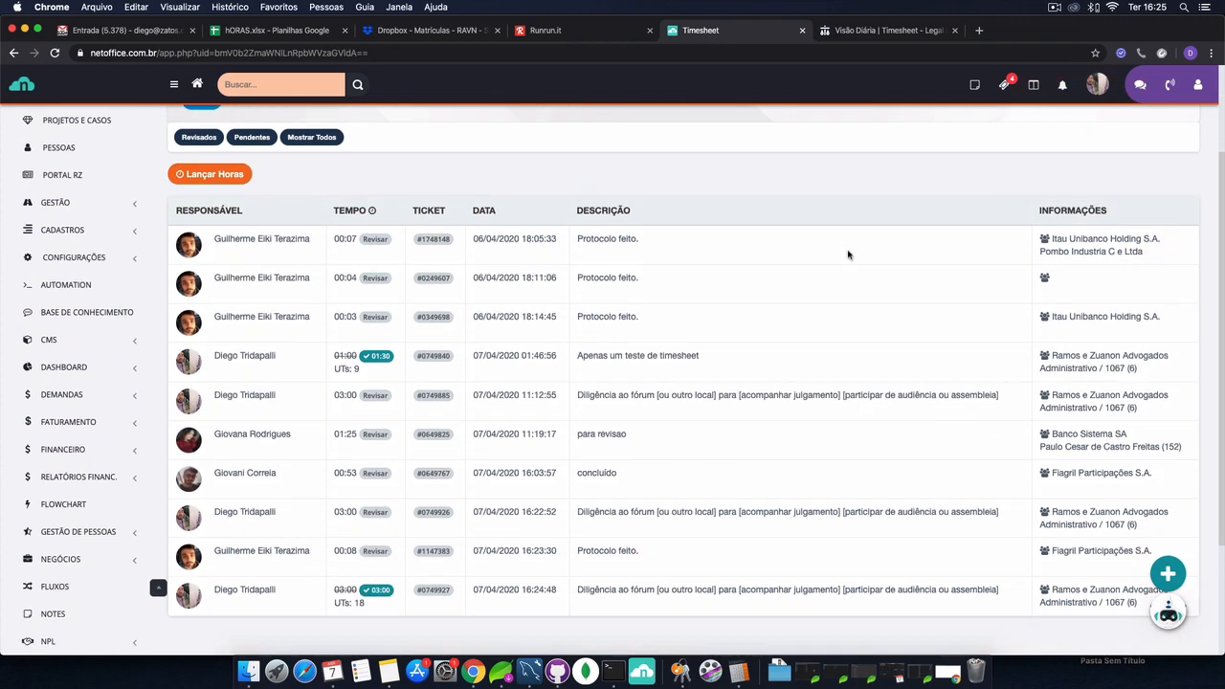
scroll(847, 254, down, 3)
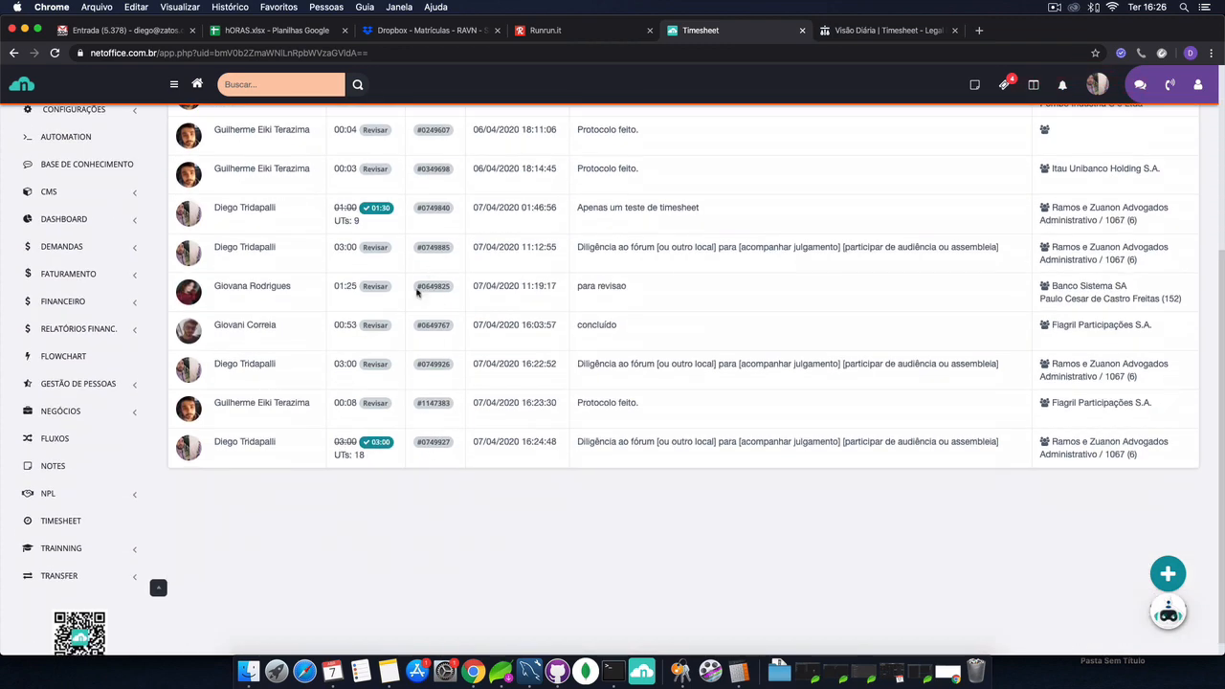
click(444, 449)
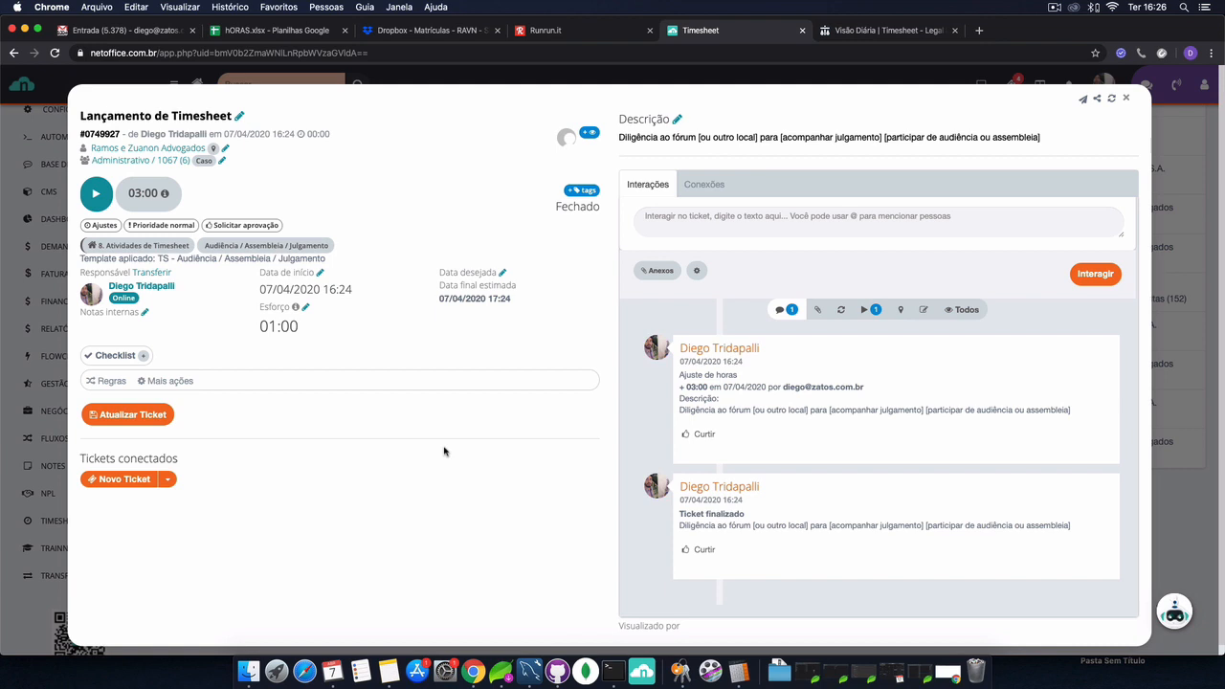
click(1126, 98)
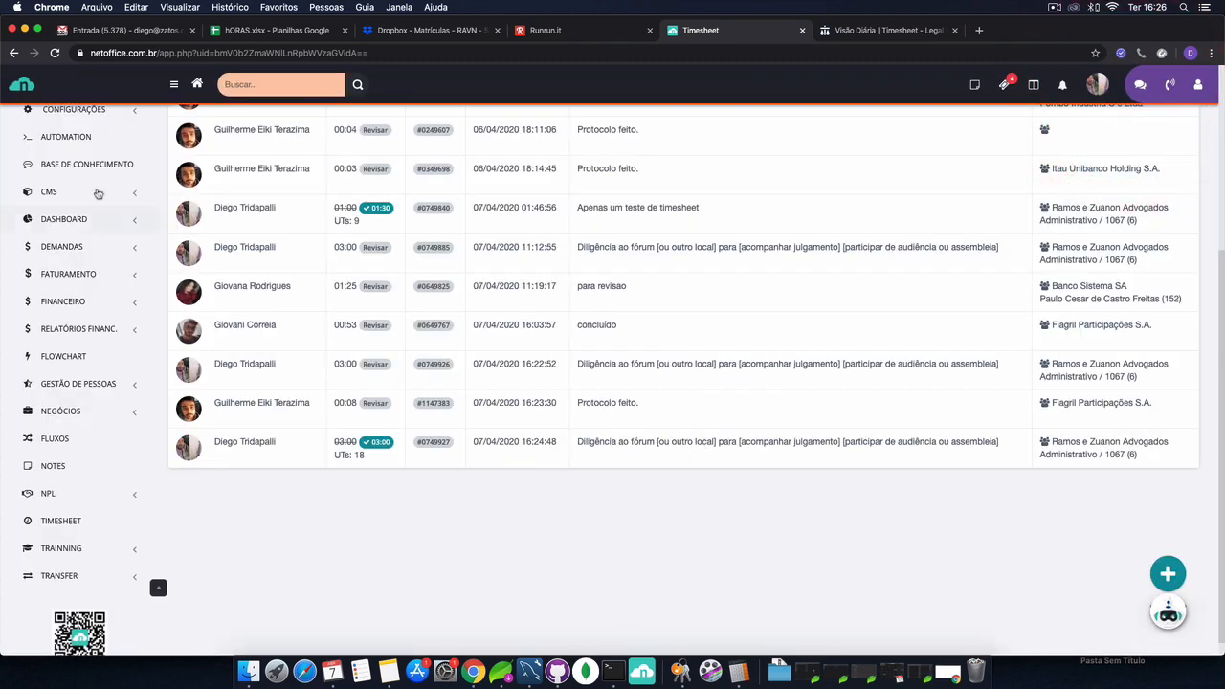
click(201, 85)
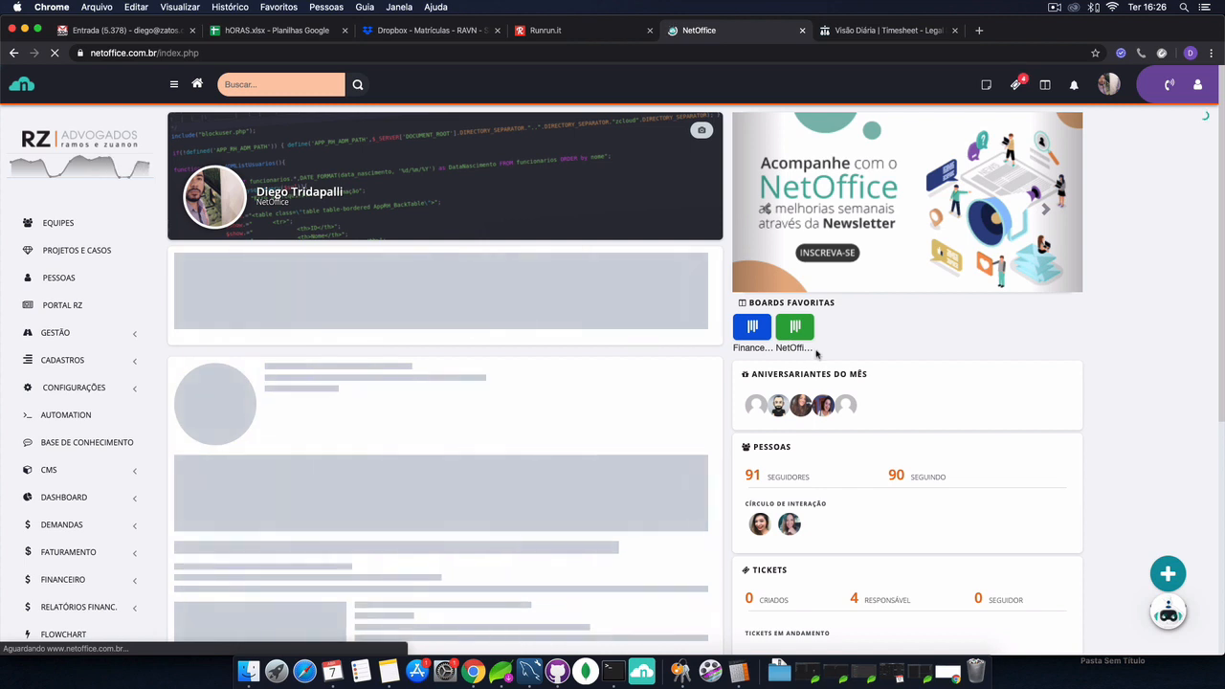
Open the quick Lançamento de Timesheet form from the home page to examine its fields, and close it without submitting.
mouse_move(1168, 573)
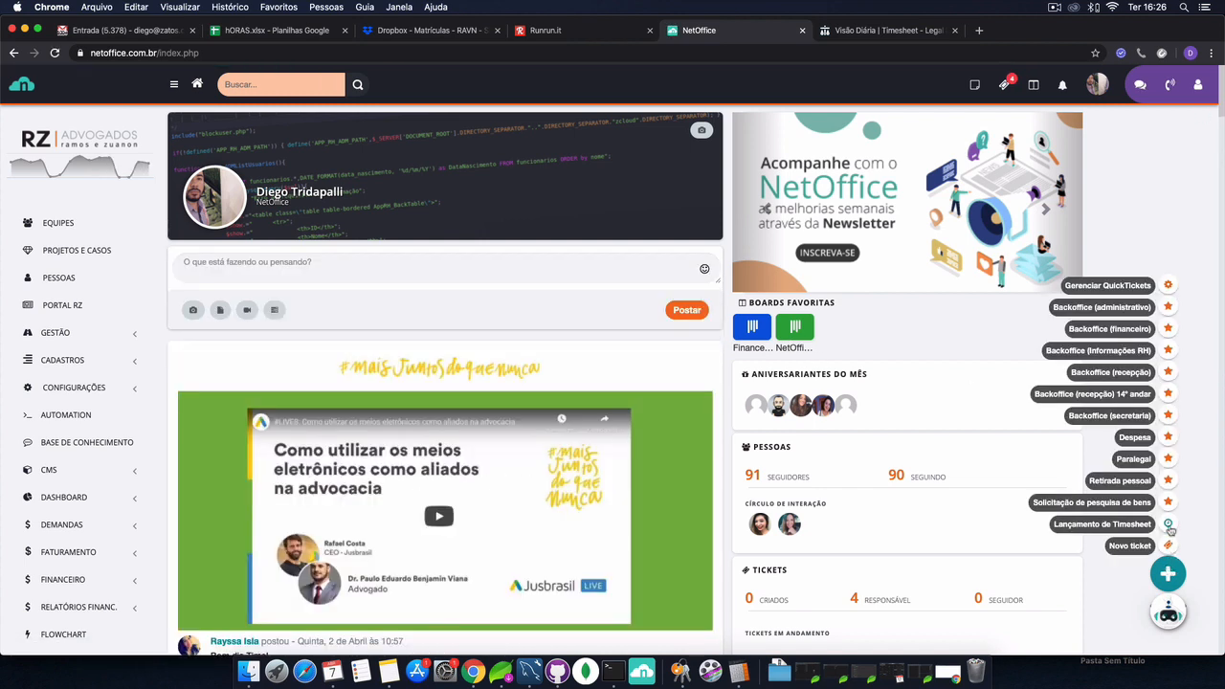
click(1167, 523)
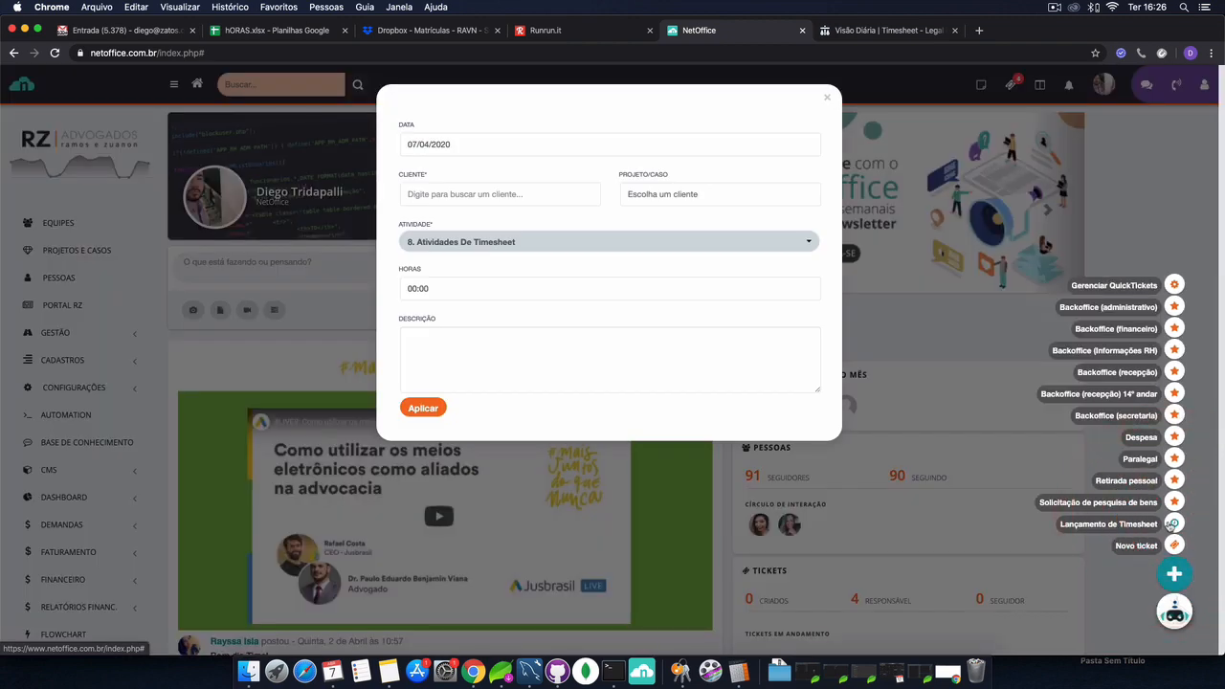
click(828, 98)
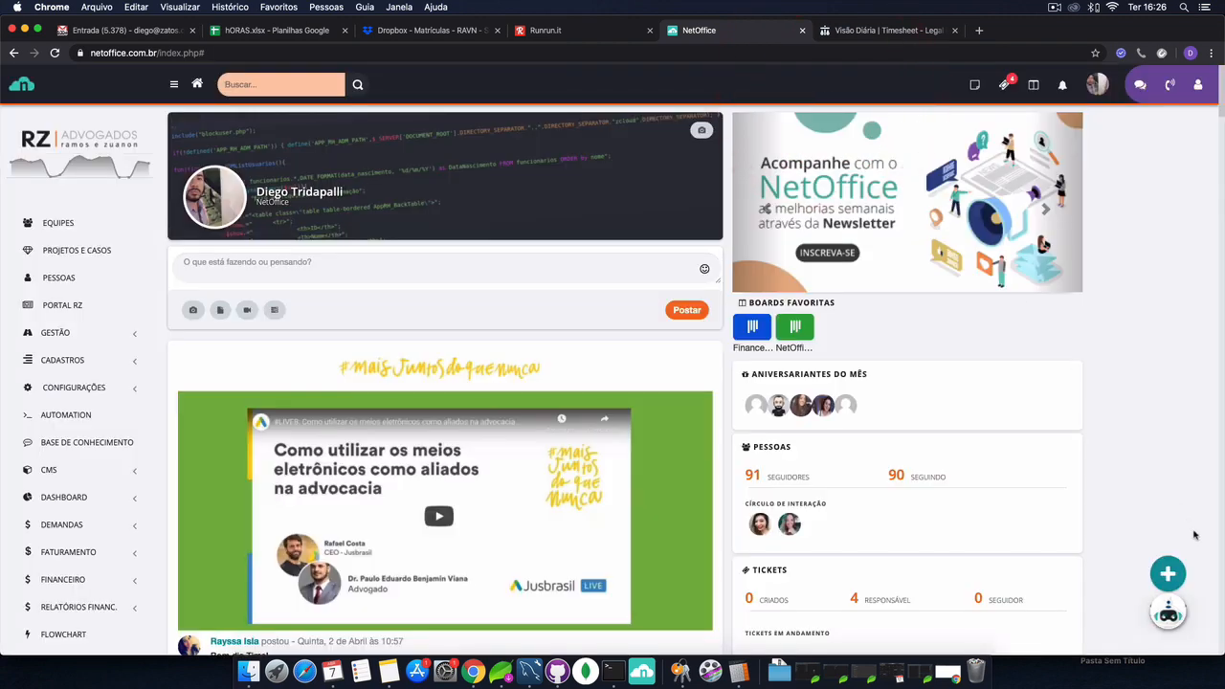
mouse_move(1173, 574)
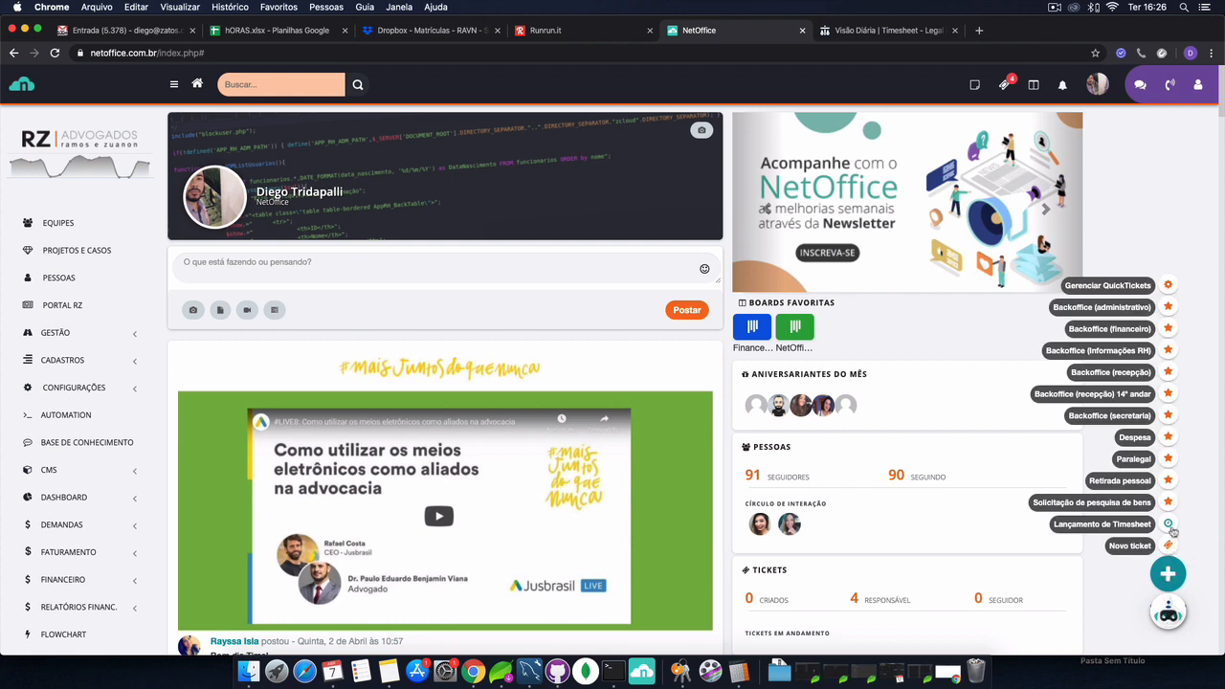
click(1169, 525)
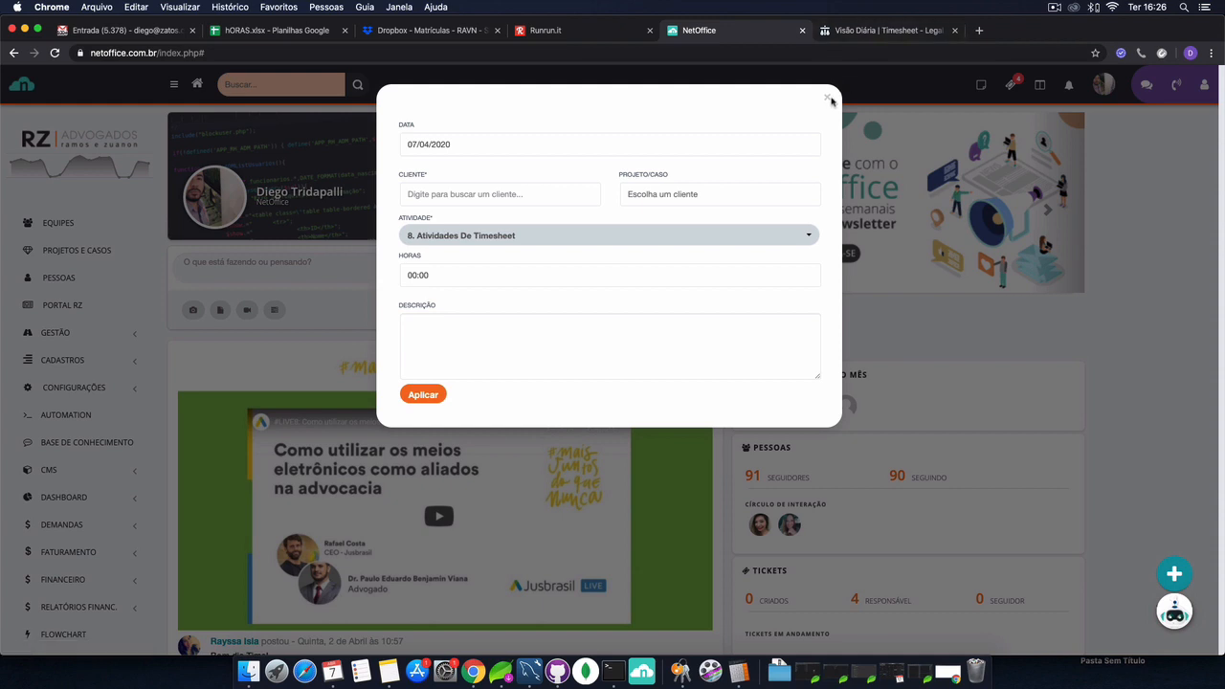
click(826, 97)
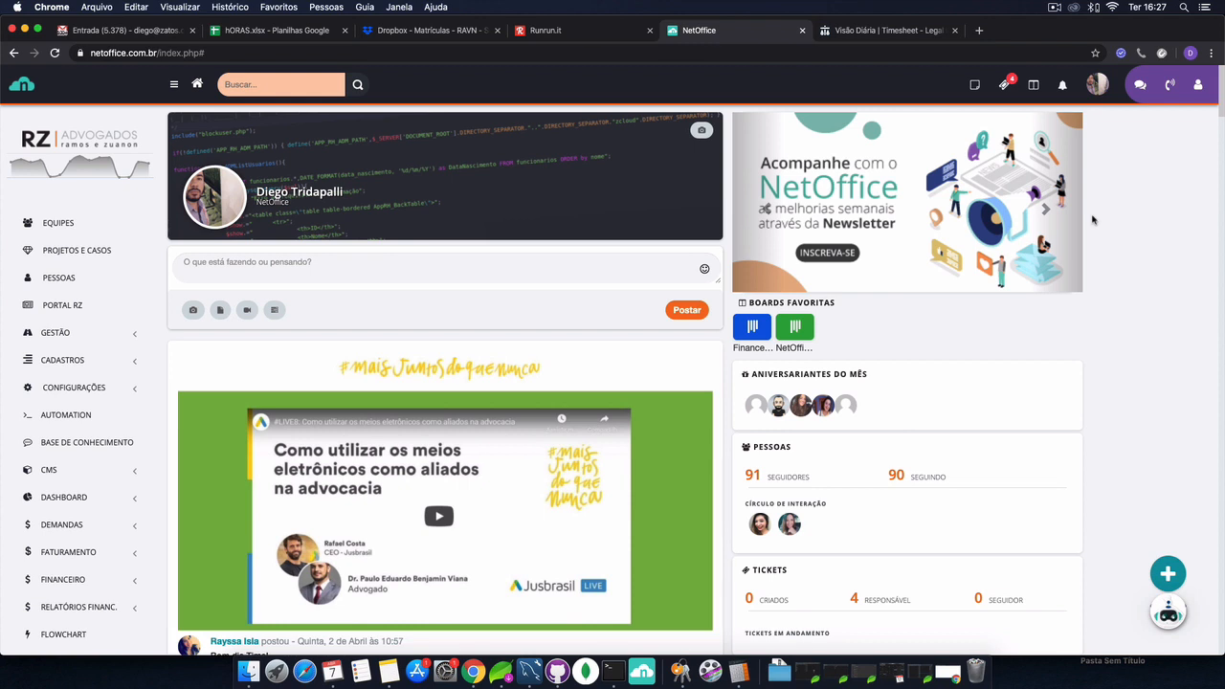
Filter the tickets with the Pra mim shortcut and open the "Adiantamento de cliente" ticket.
click(1003, 84)
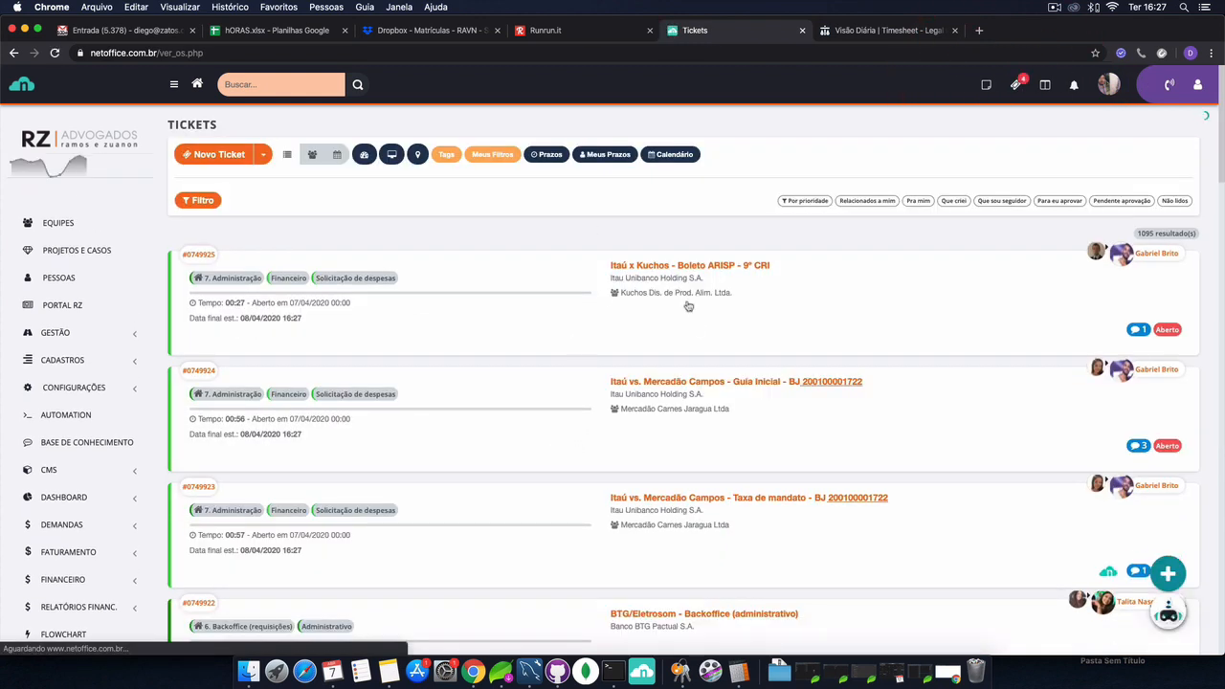
scroll(698, 327, down, 3)
scroll(697, 327, up, 3)
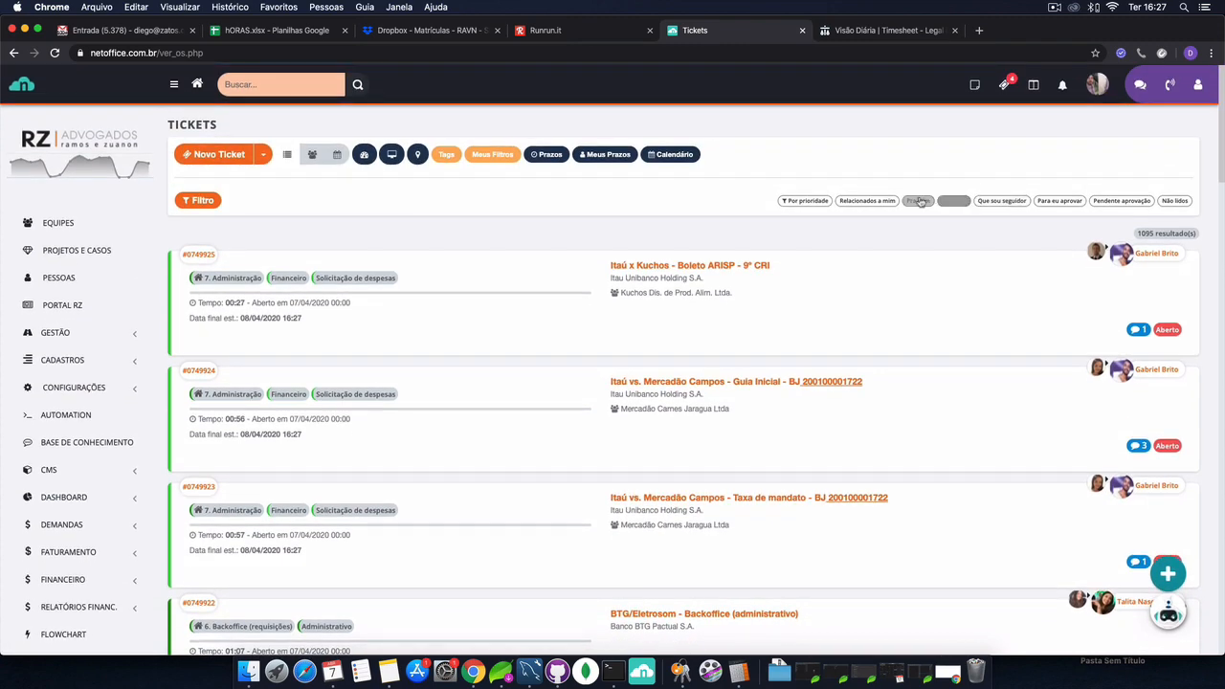
click(918, 200)
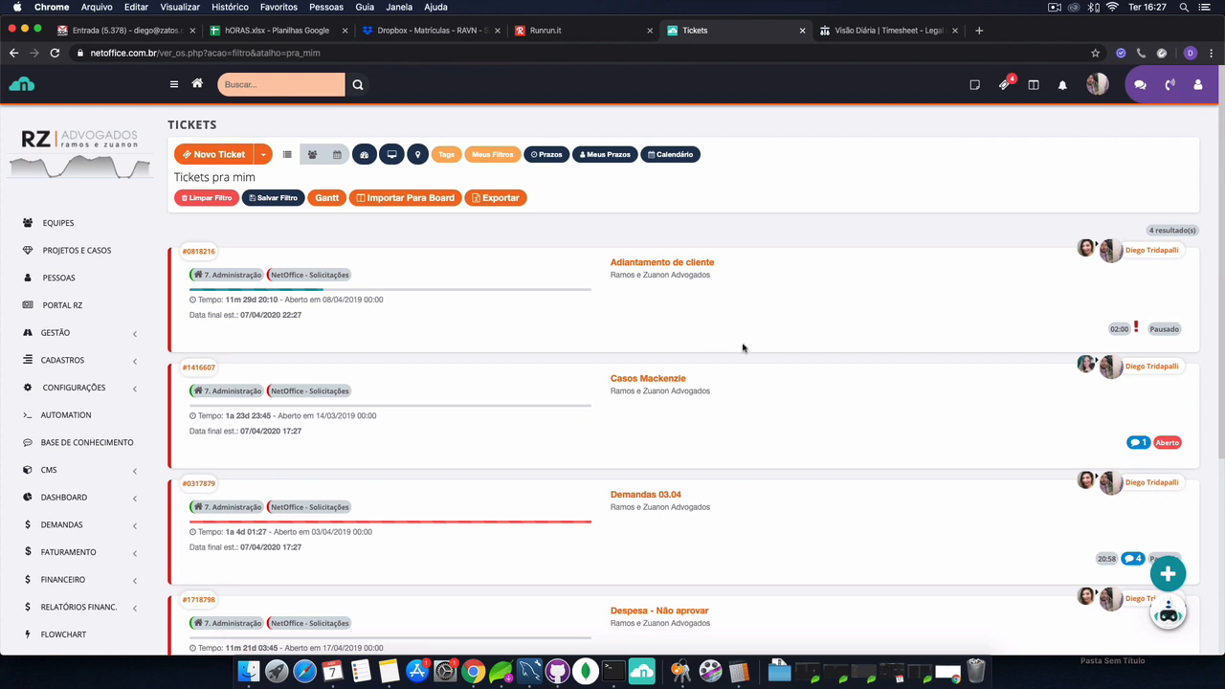
click(739, 304)
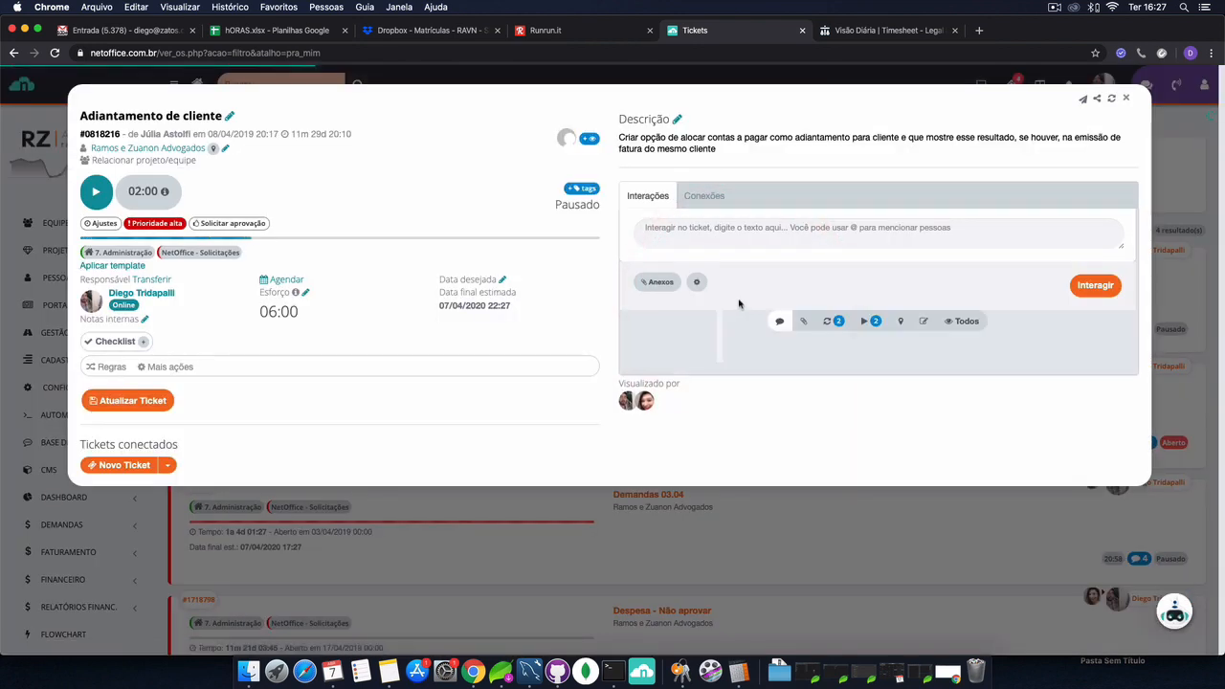
Start the ticket's timer and pause it with the details "teste", with Considerar Timesheet enabled.
click(97, 192)
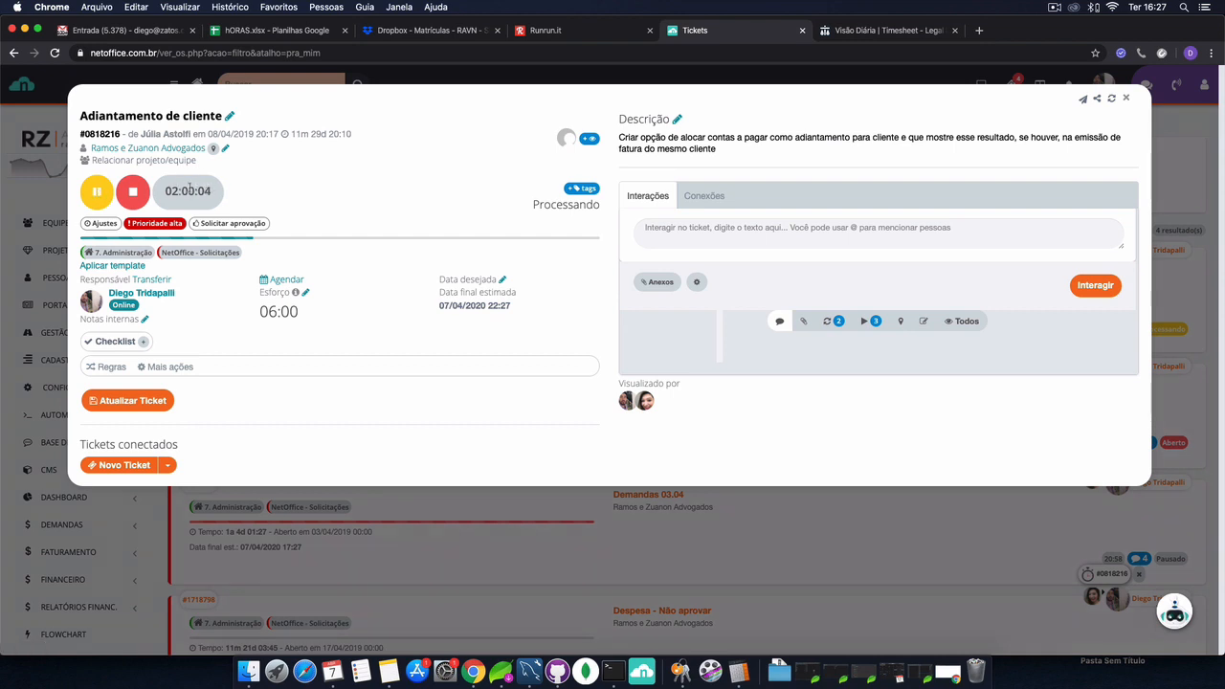
click(96, 192)
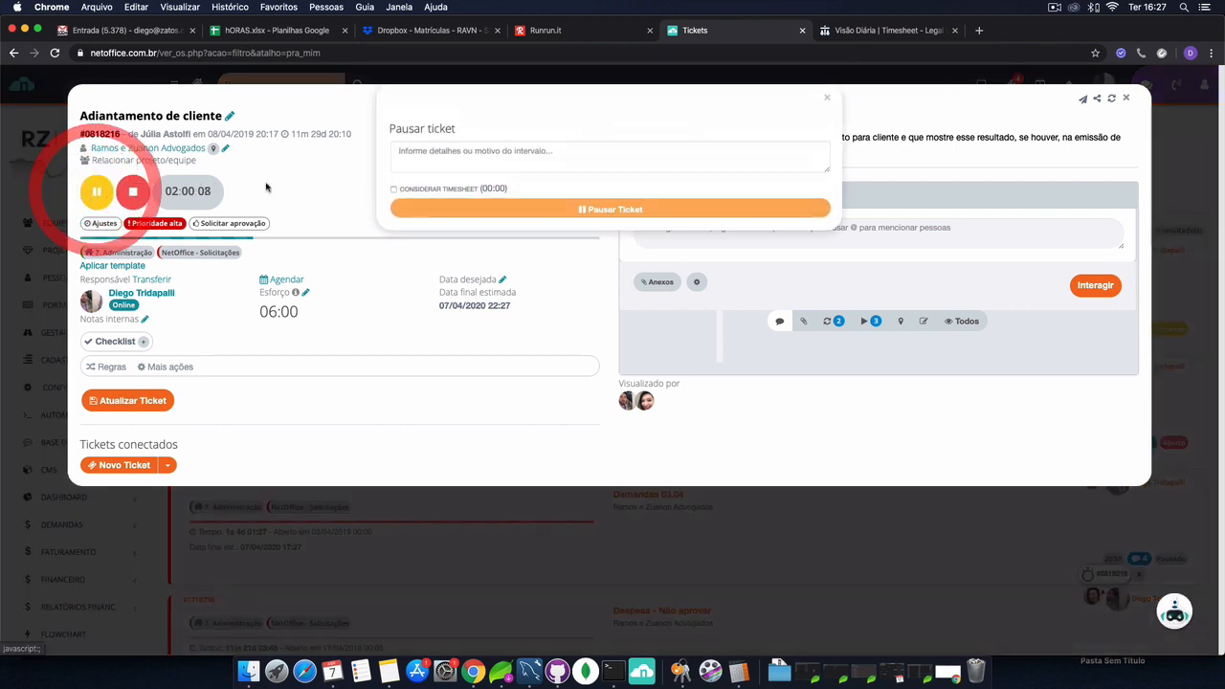
click(429, 190)
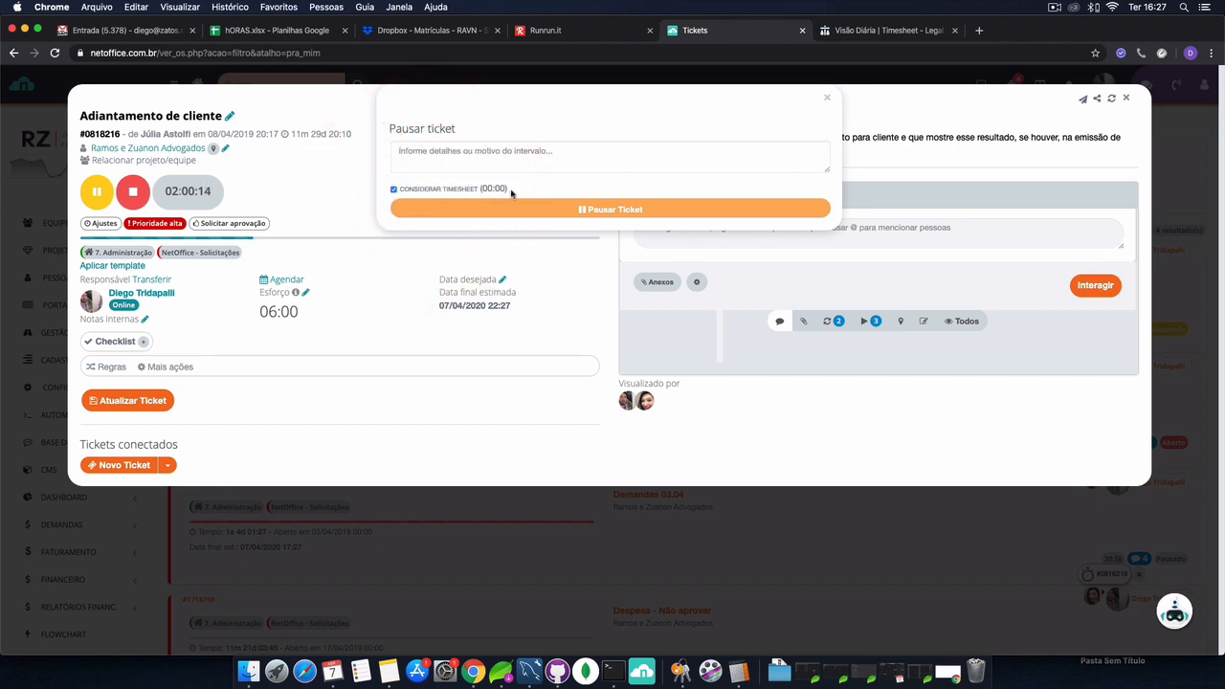
triple_click(421, 190)
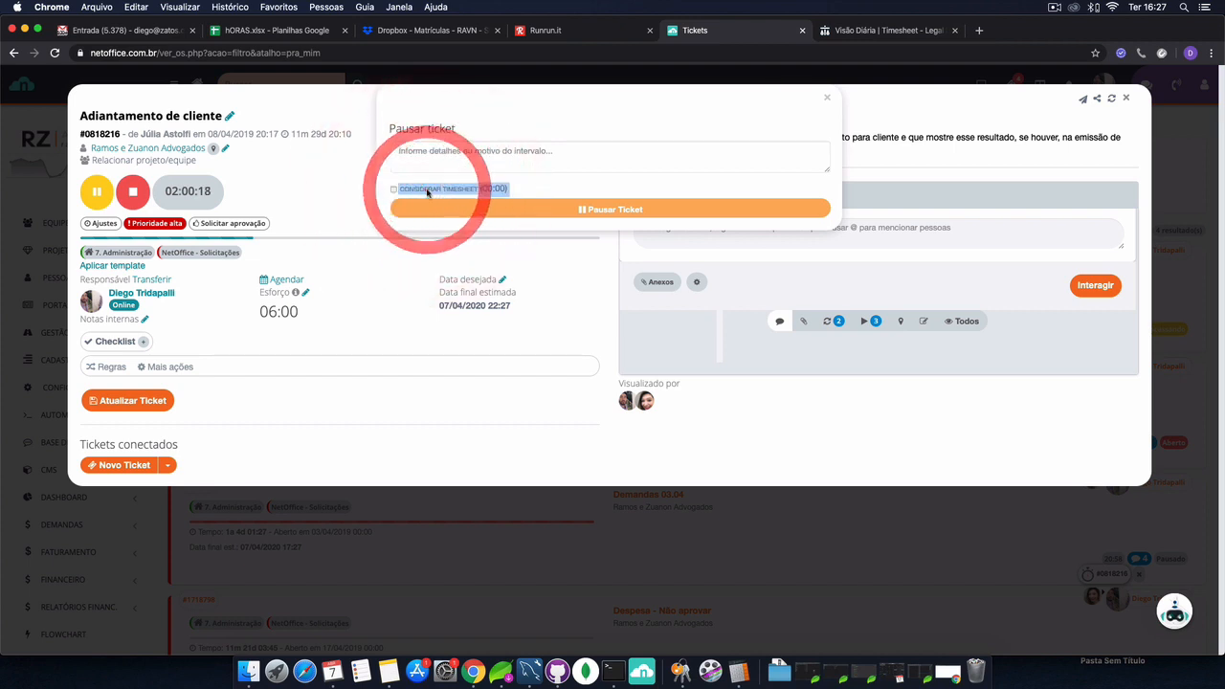
click(427, 190)
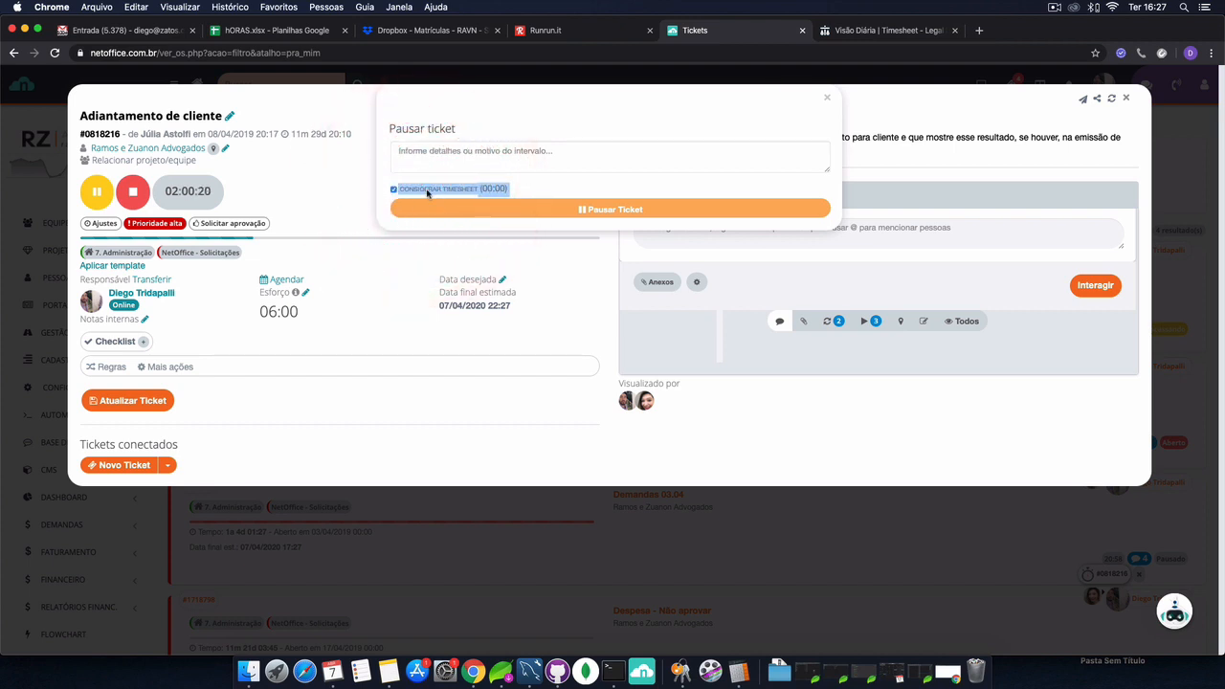
click(426, 190)
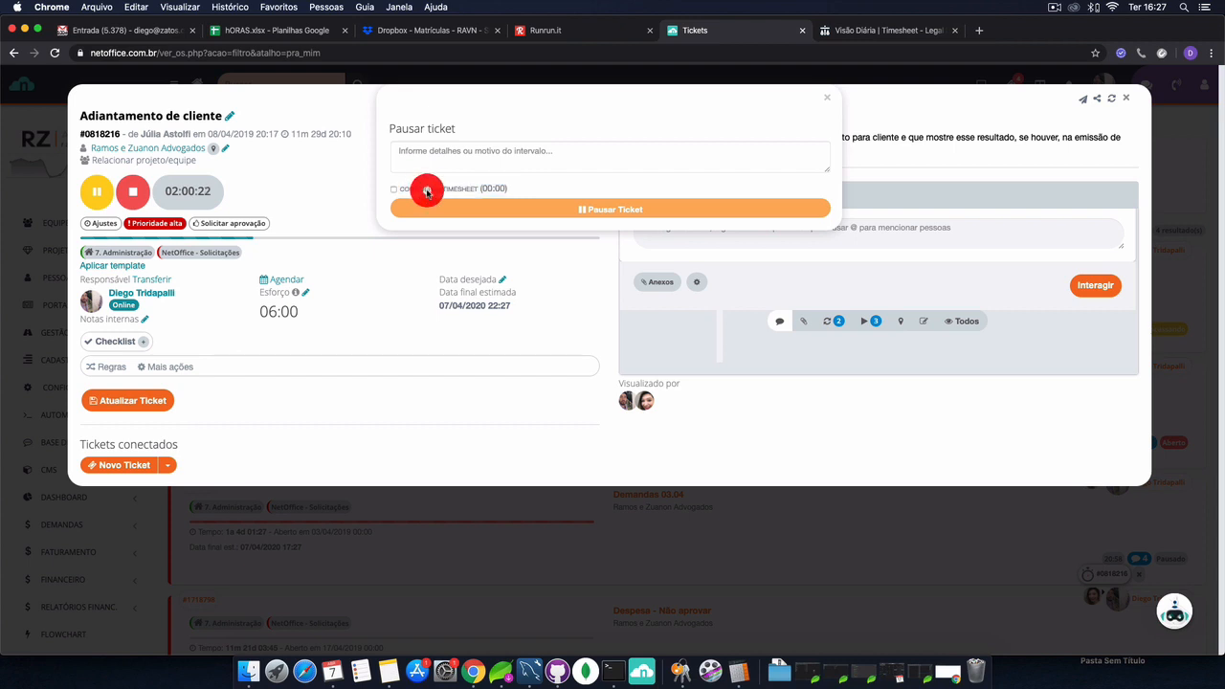
click(427, 190)
click(451, 163)
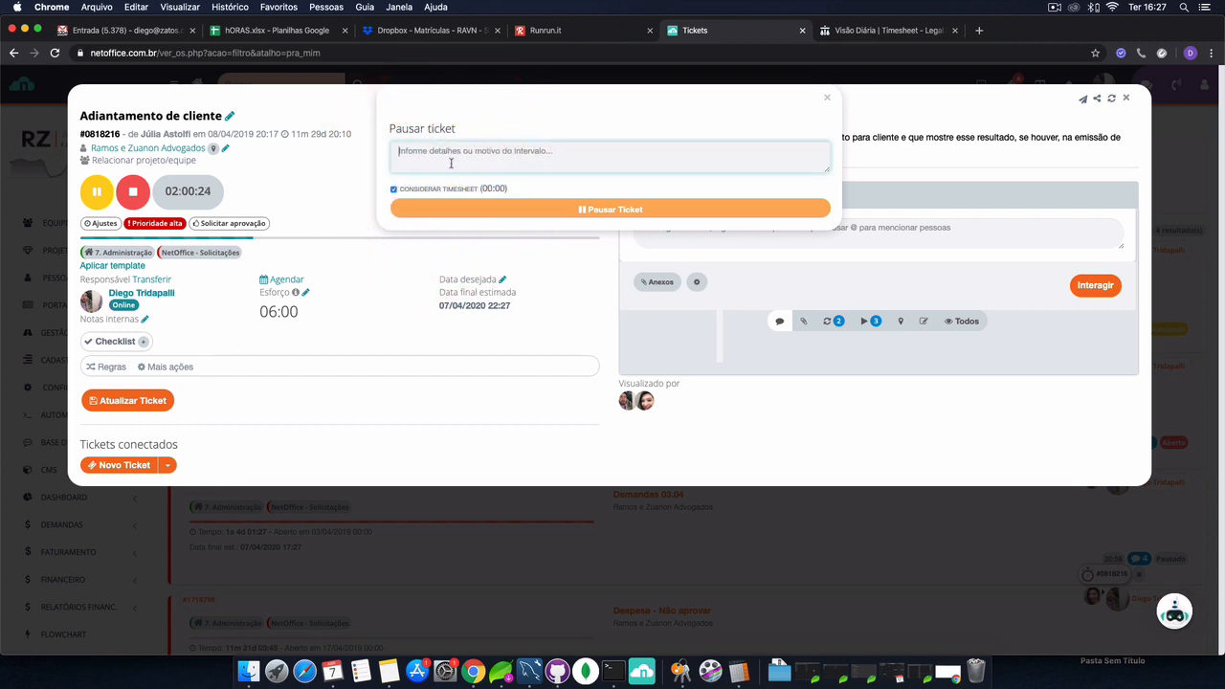
text(teste)
click(465, 209)
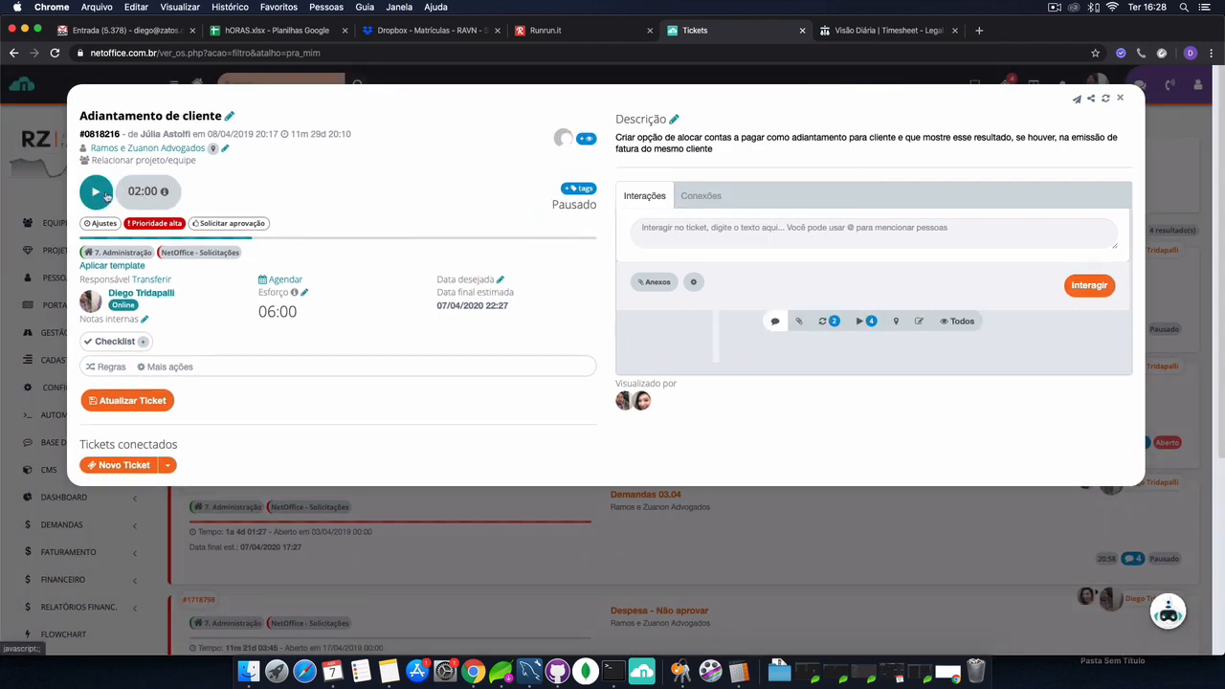
Restart the ticket's timer, examine the finalization form with Considerar Timesheet enabled, and close the form and ticket without finalizing.
click(106, 195)
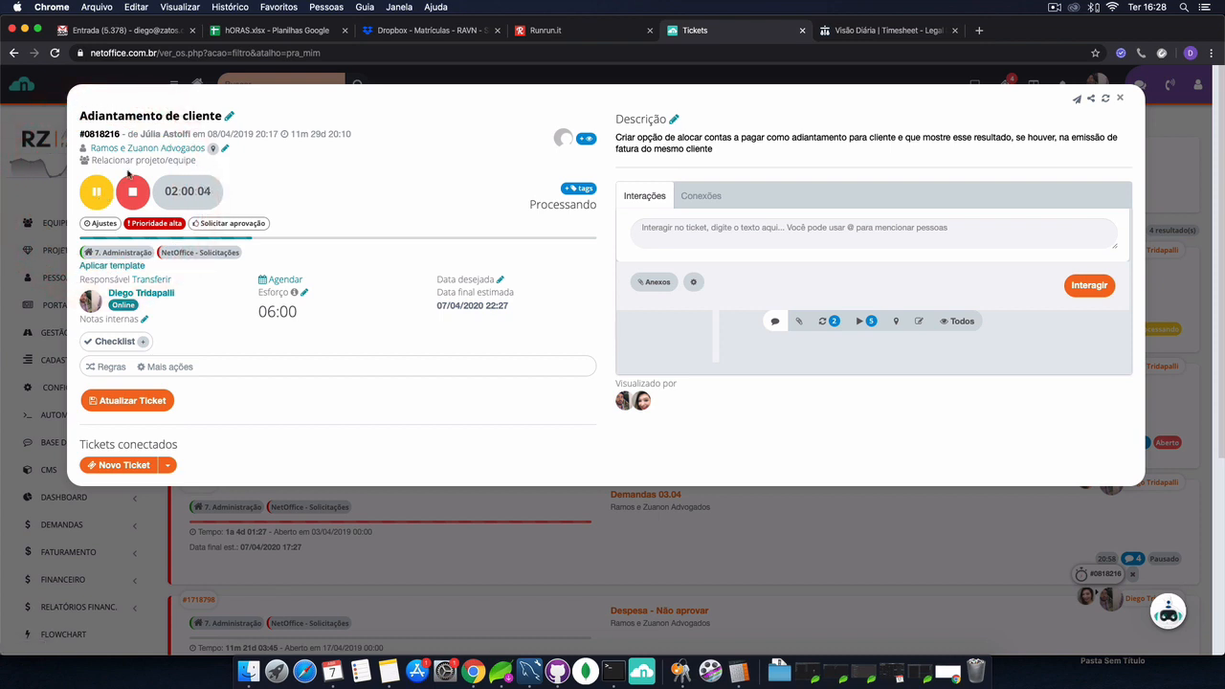
click(132, 191)
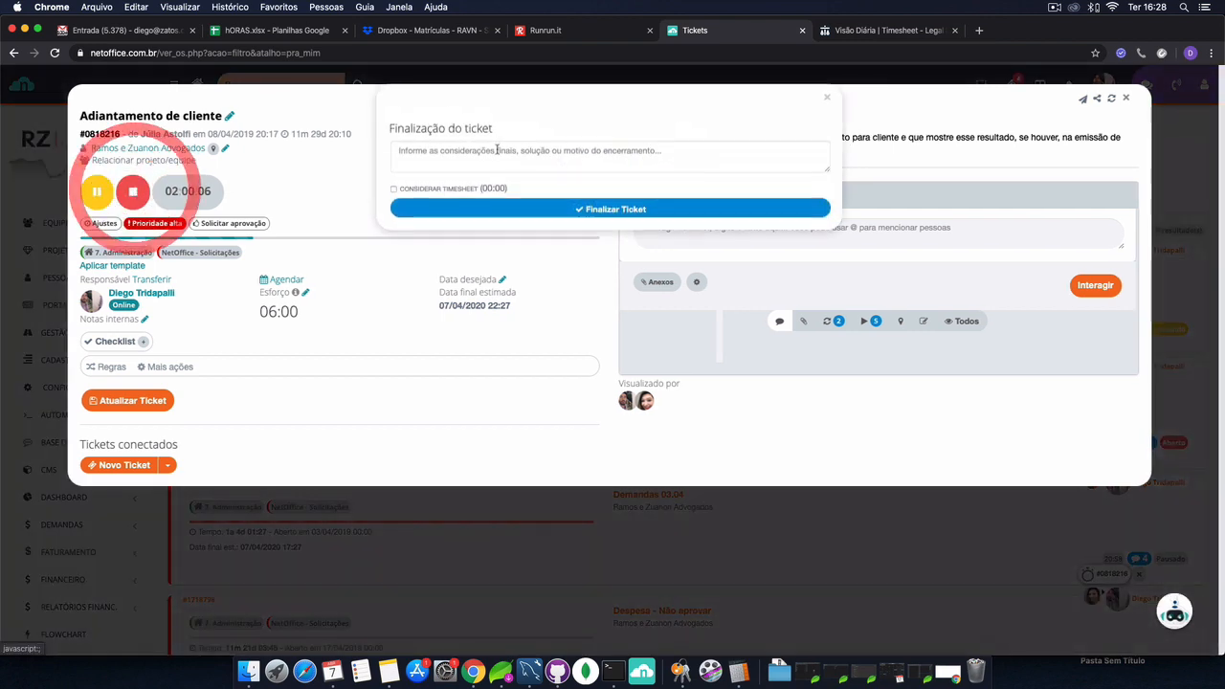
click(473, 188)
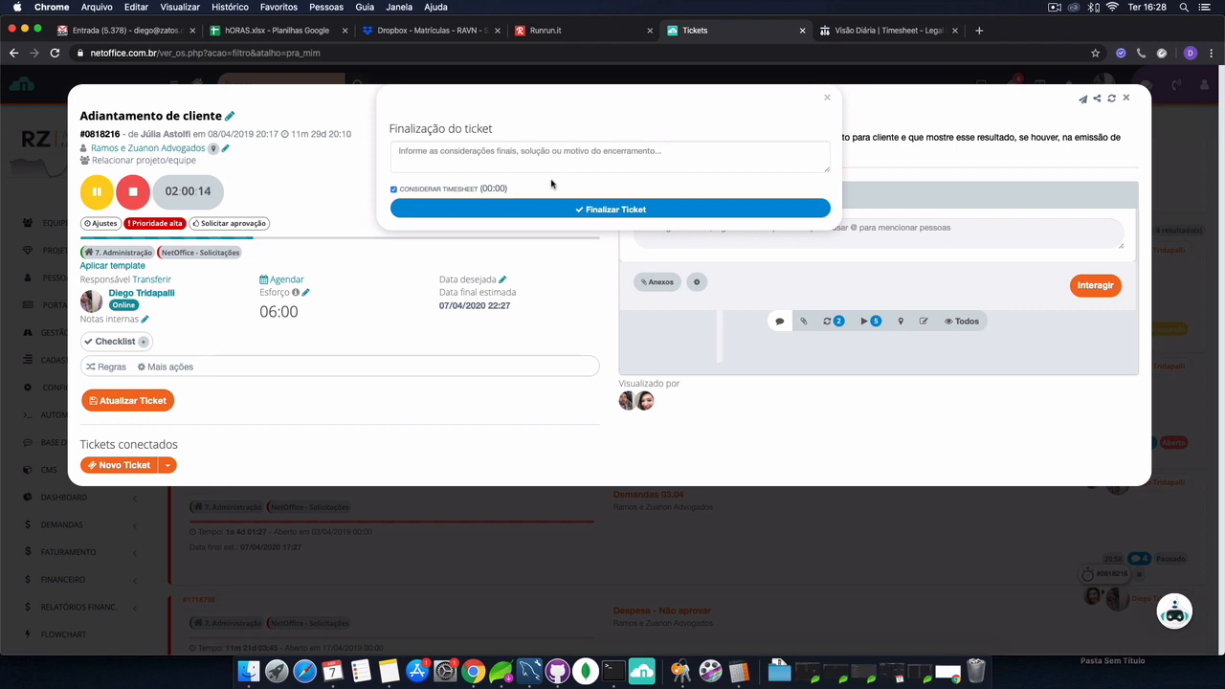
click(827, 97)
click(1125, 97)
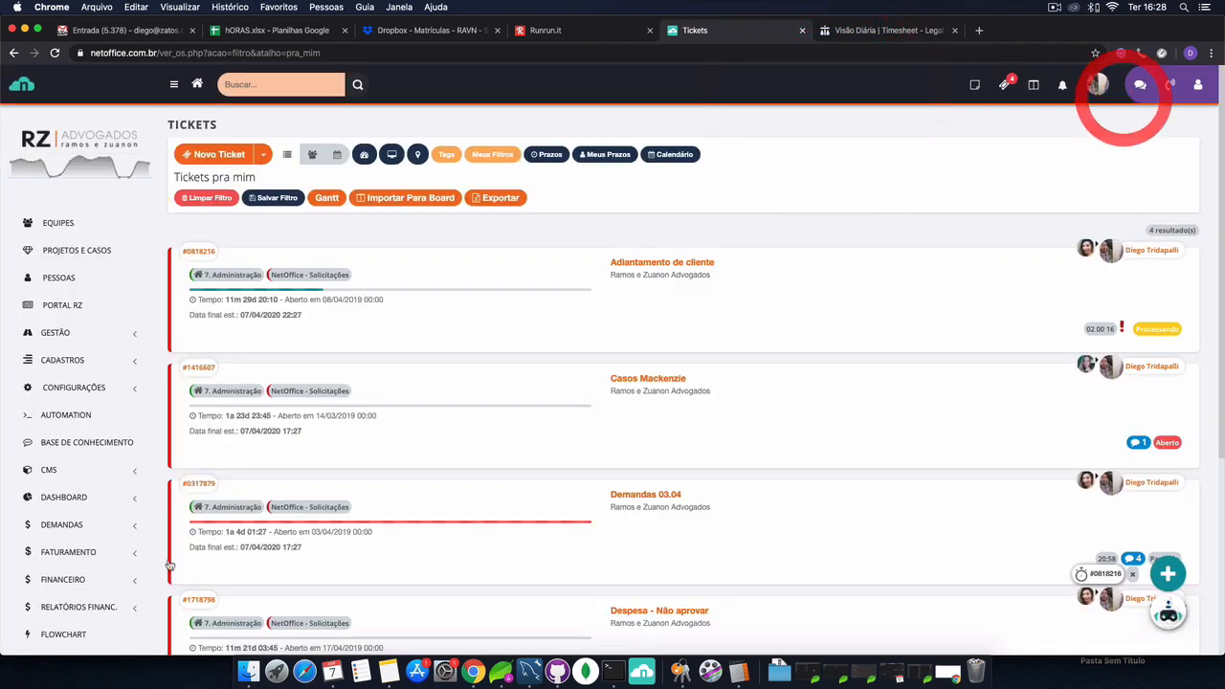
Go to the Timesheet page and open the ticket linked to the newest entry.
scroll(115, 570, down, 2)
scroll(89, 578, down, 2)
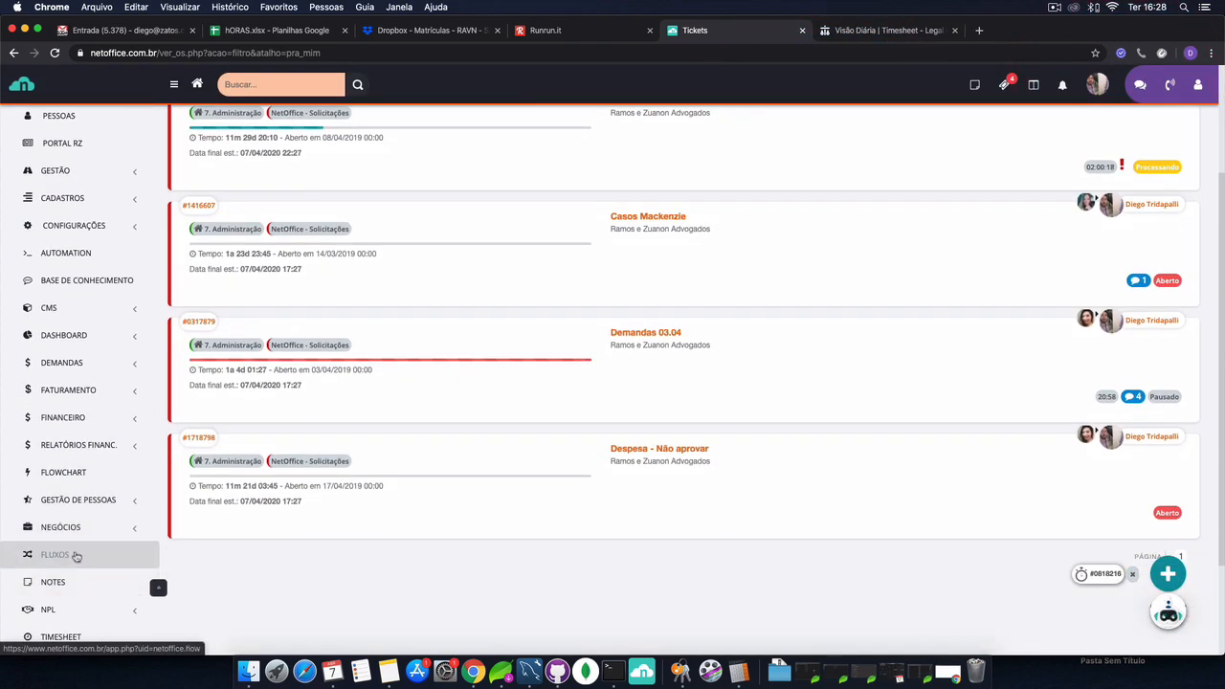
scroll(76, 556, down, 2)
click(77, 541)
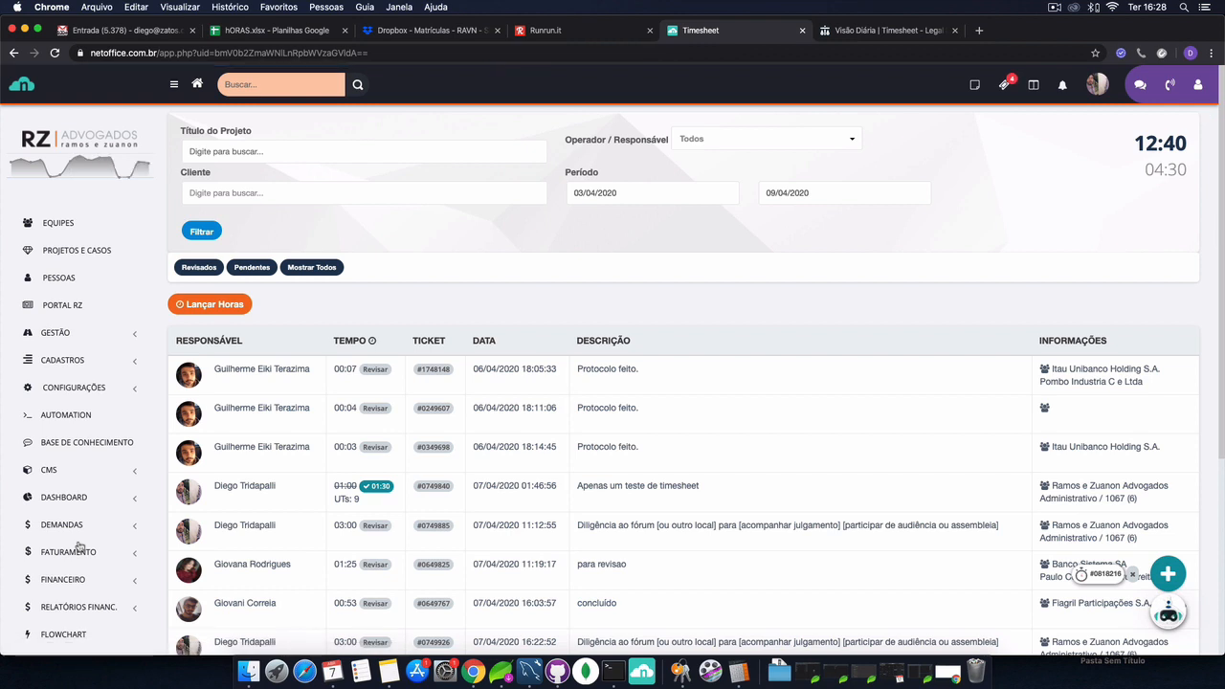
scroll(80, 545, down, 3)
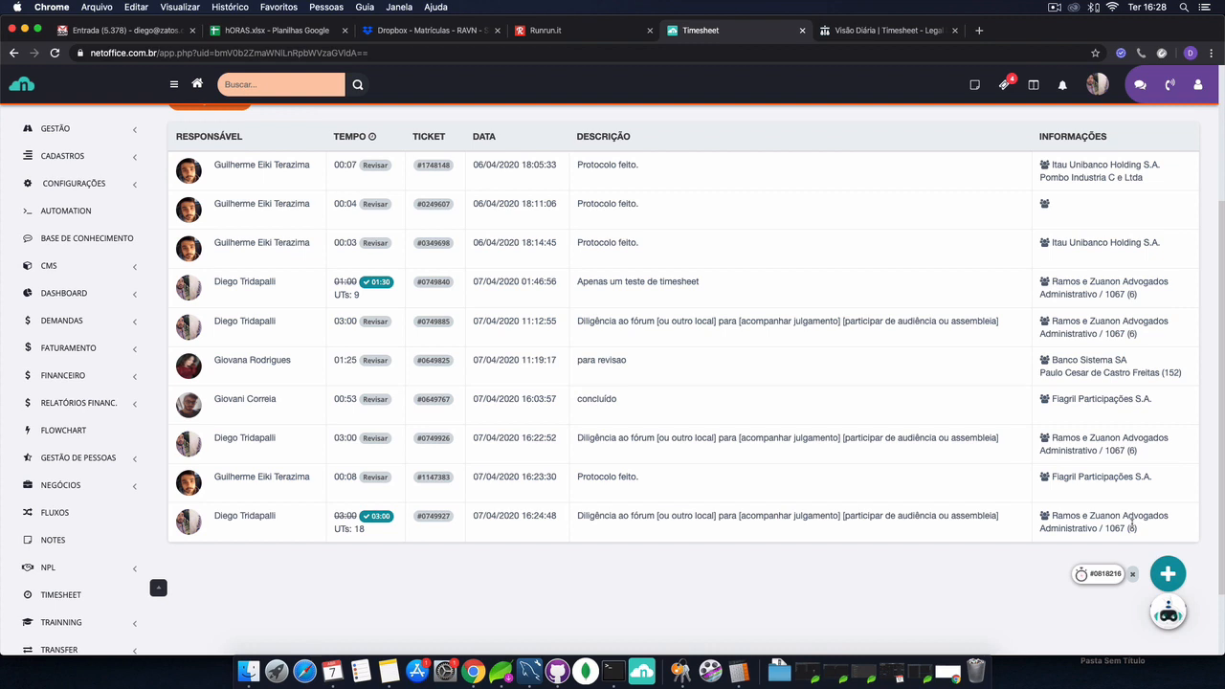
click(430, 517)
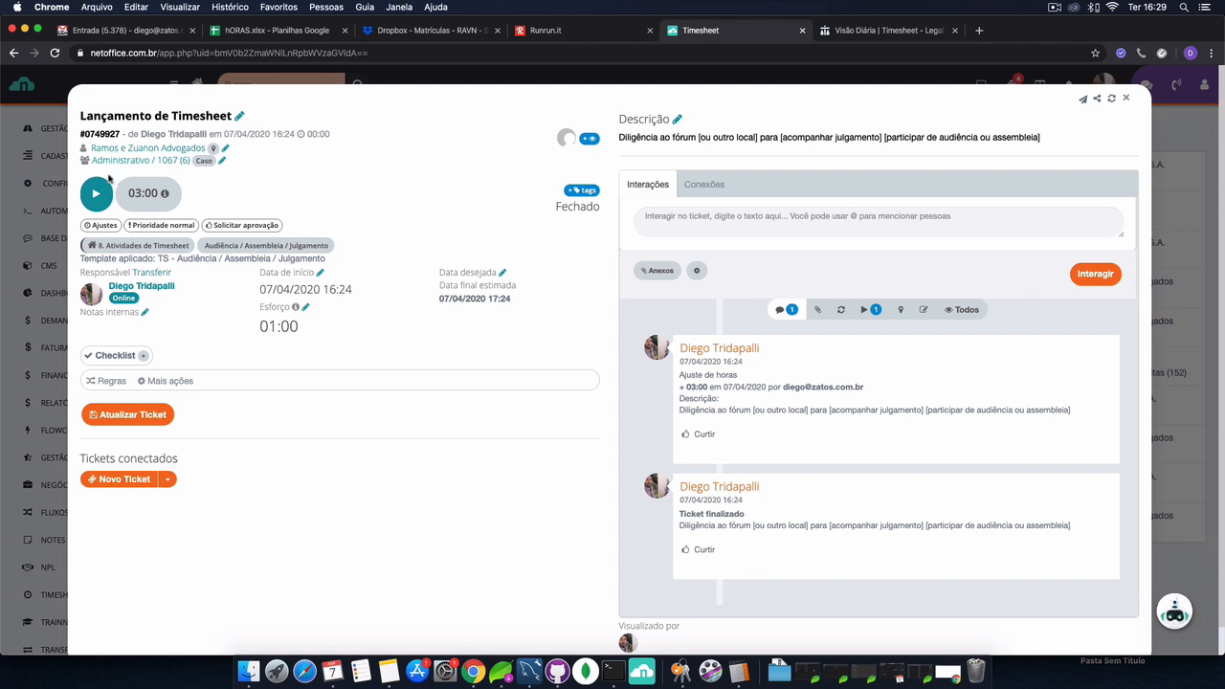
Add an hours adjustment of +02:00 dated 07/04/2020 with the description "Revisão", keeping Considerar Timesheet enabled.
click(104, 227)
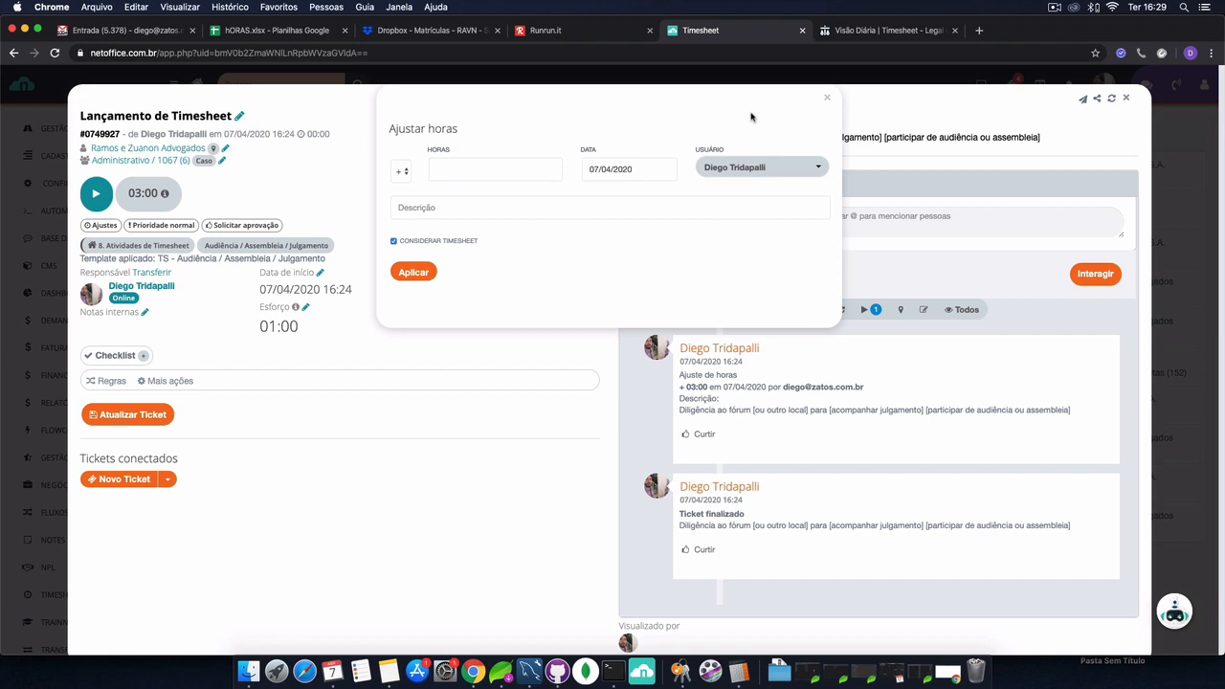
click(522, 169)
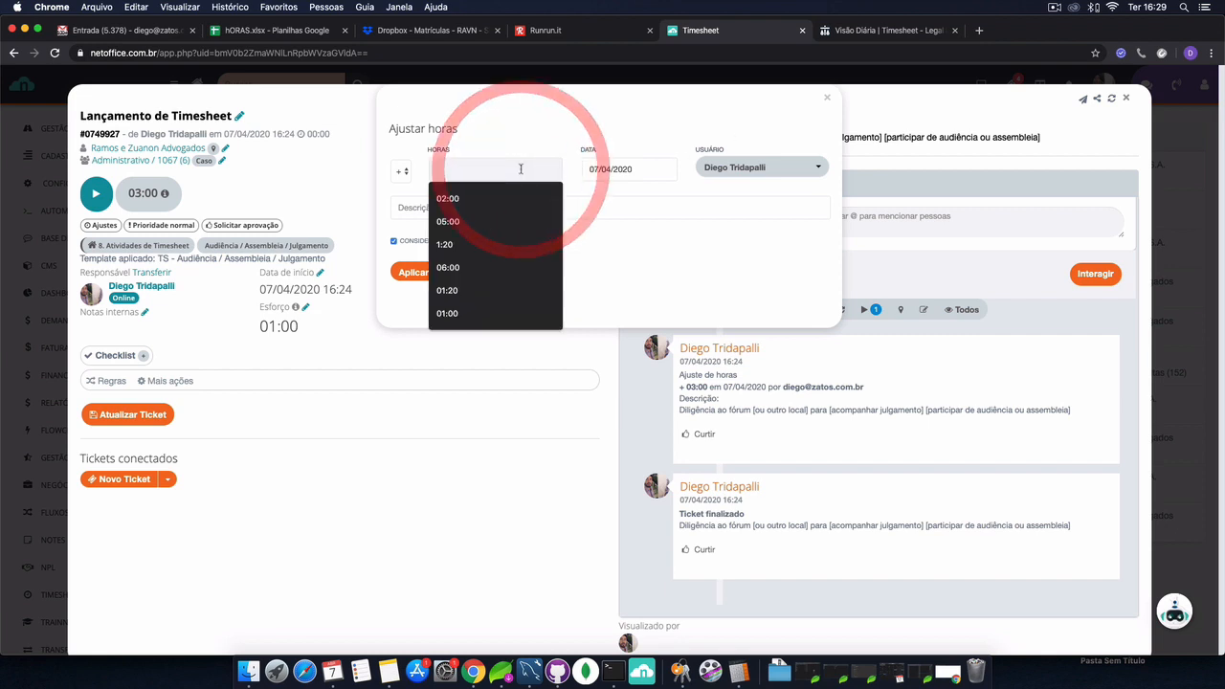
text(02:)
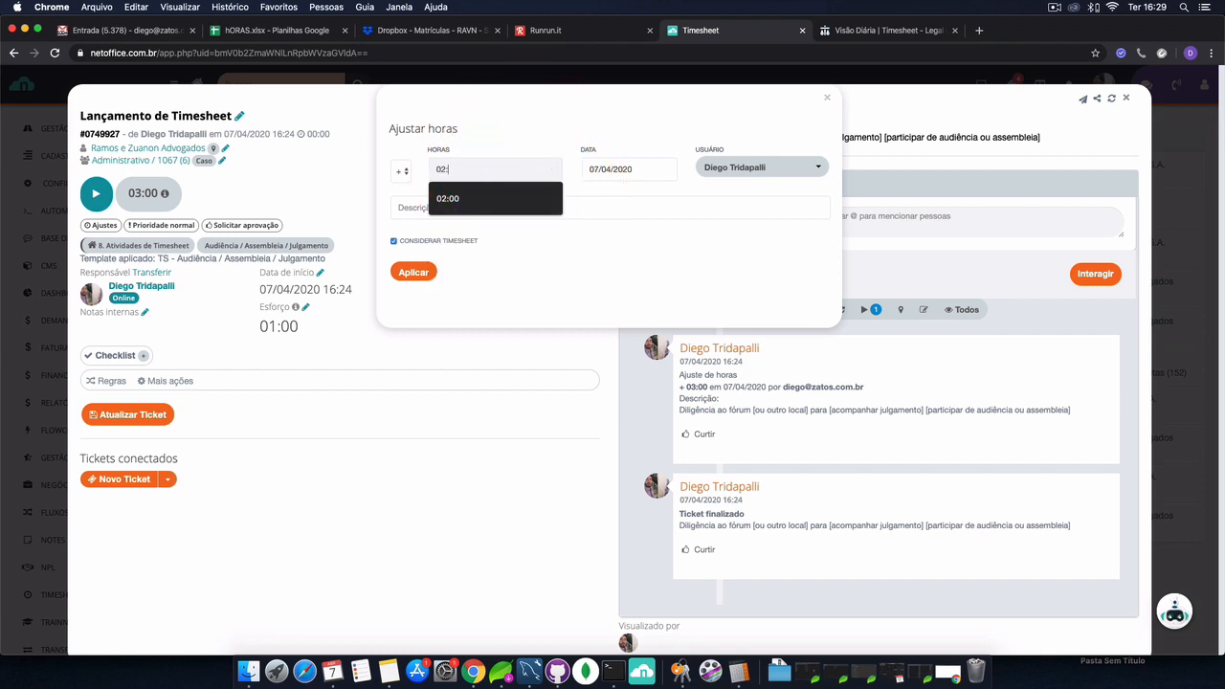
key(Return)
click(542, 216)
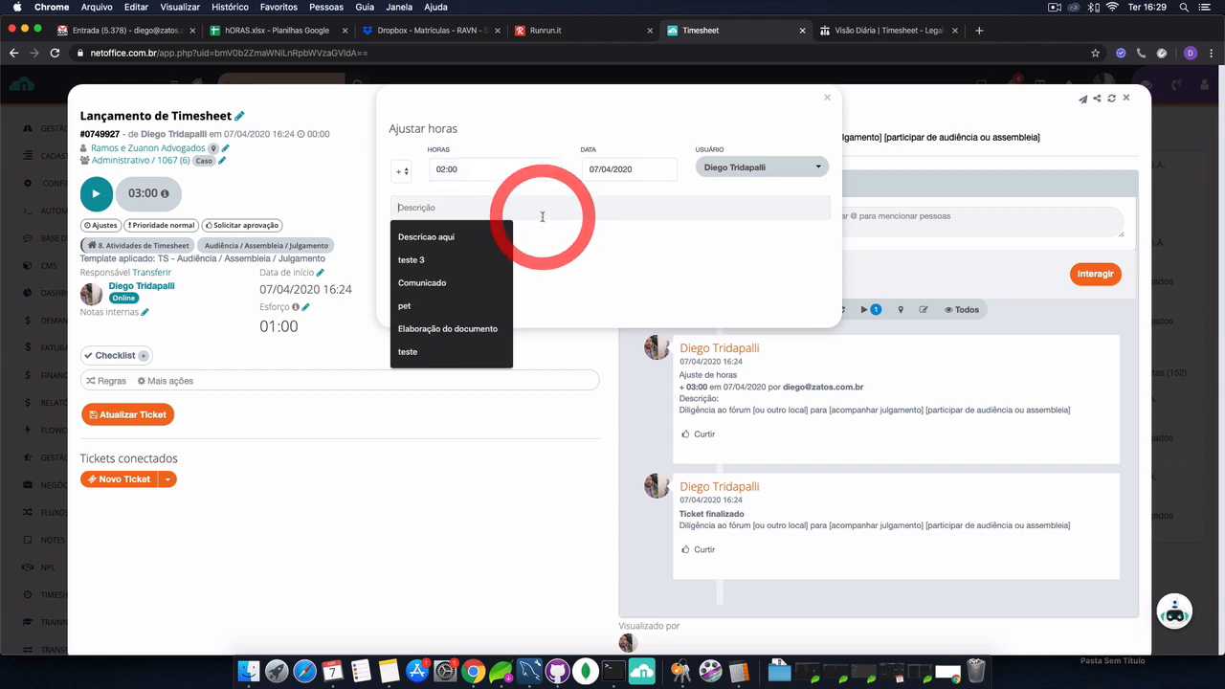
text(Revisão)
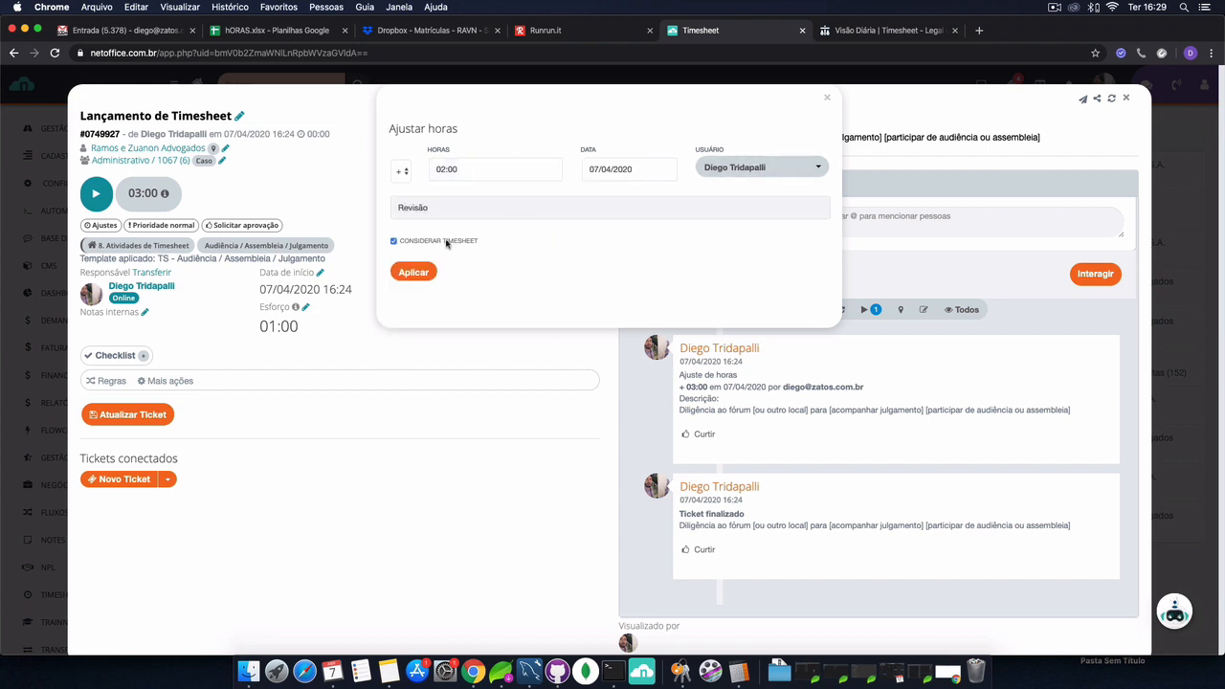
click(414, 274)
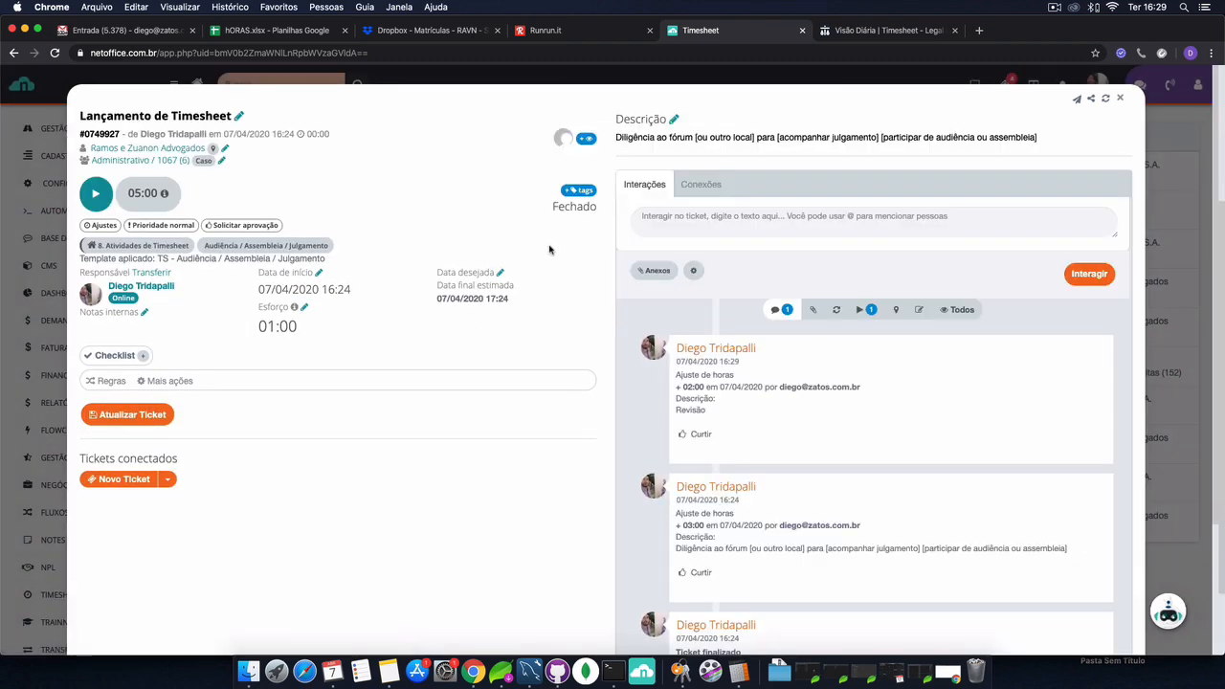
Close the ticket, reload the timesheet, and reopen the newest entry's ticket to check its hour adjustments before closing it.
click(1119, 99)
click(55, 52)
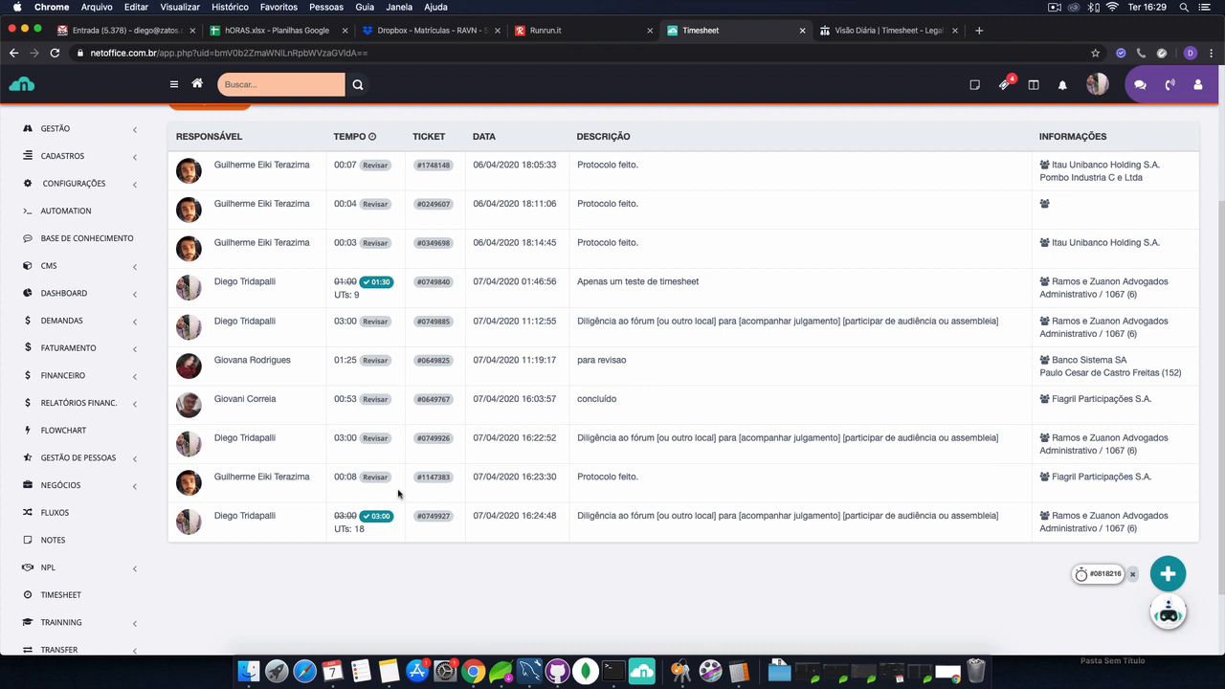
click(432, 518)
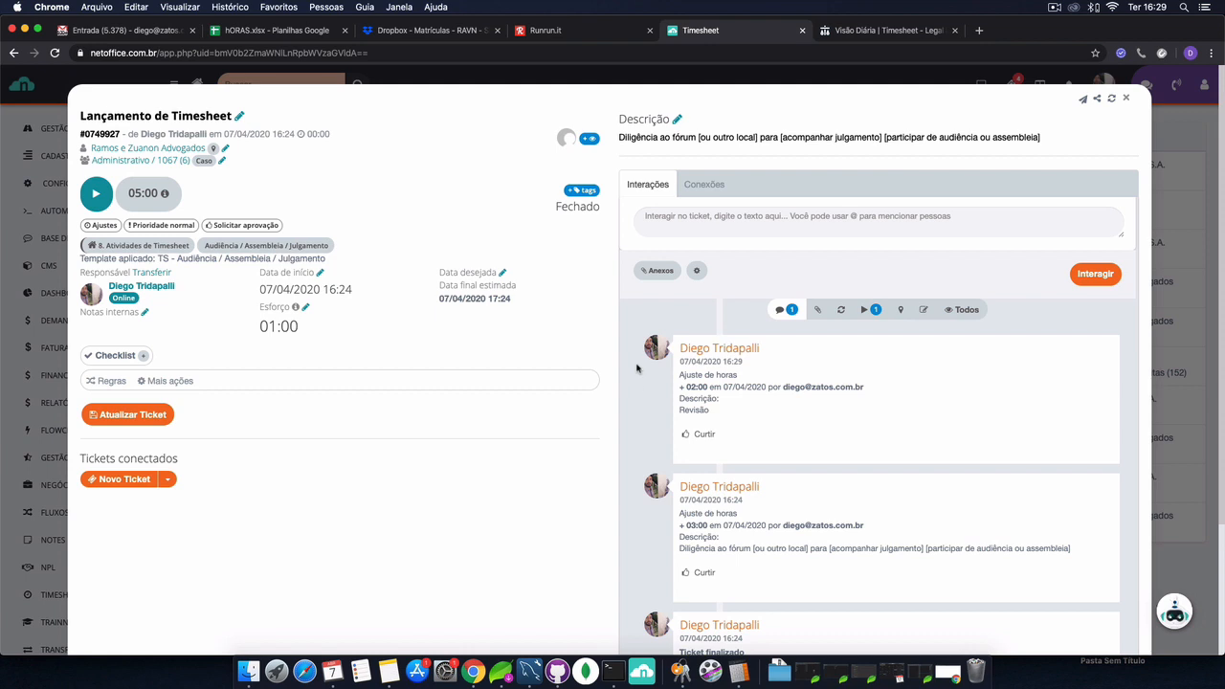
click(1125, 98)
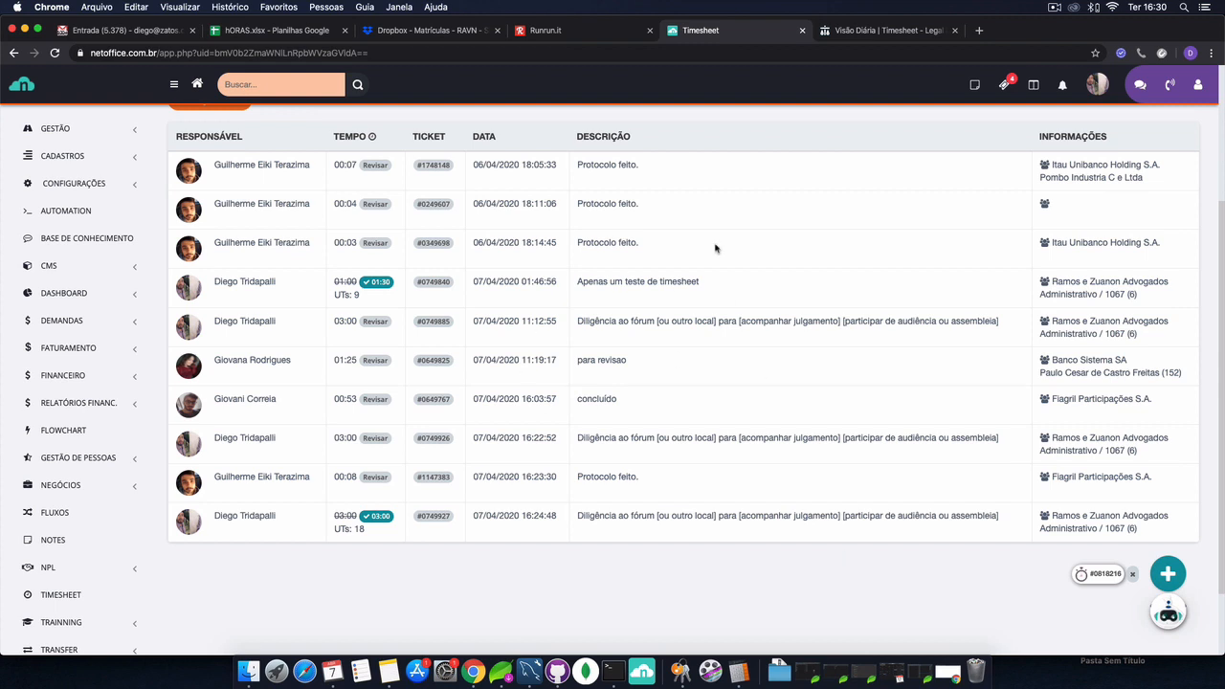
Open the ticket in progress and close it, and open the new ticket form and dismiss it without creating anything.
click(1093, 579)
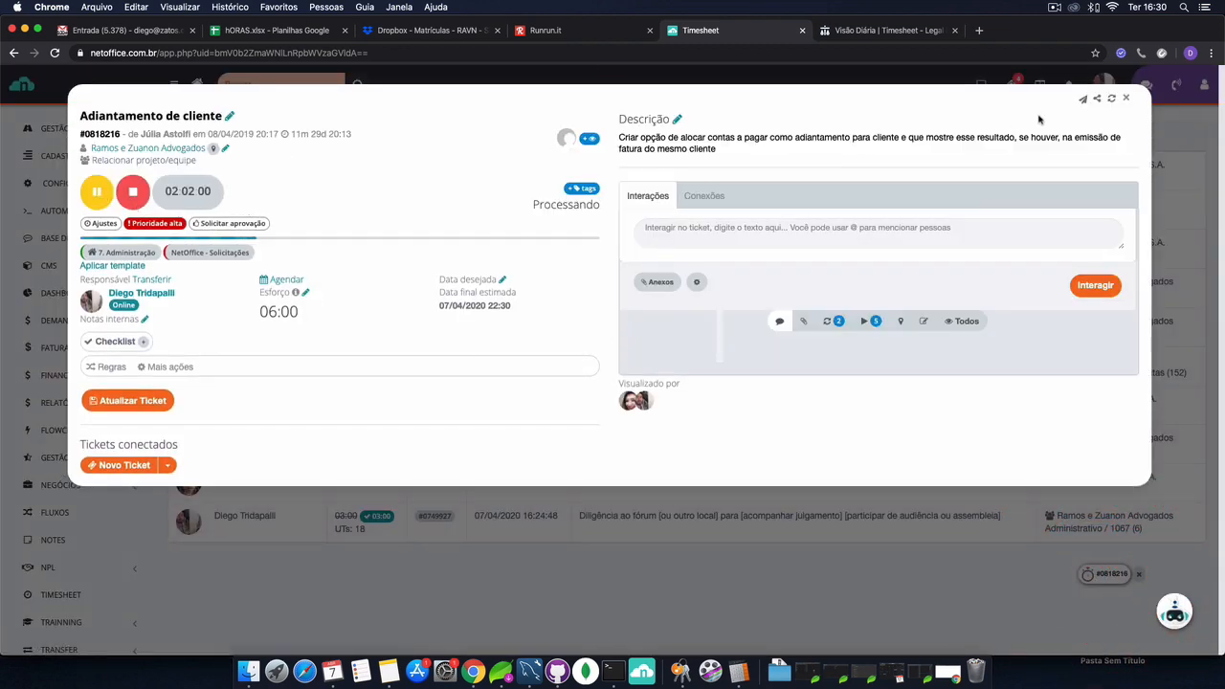
click(1125, 97)
mouse_move(1166, 569)
click(1167, 544)
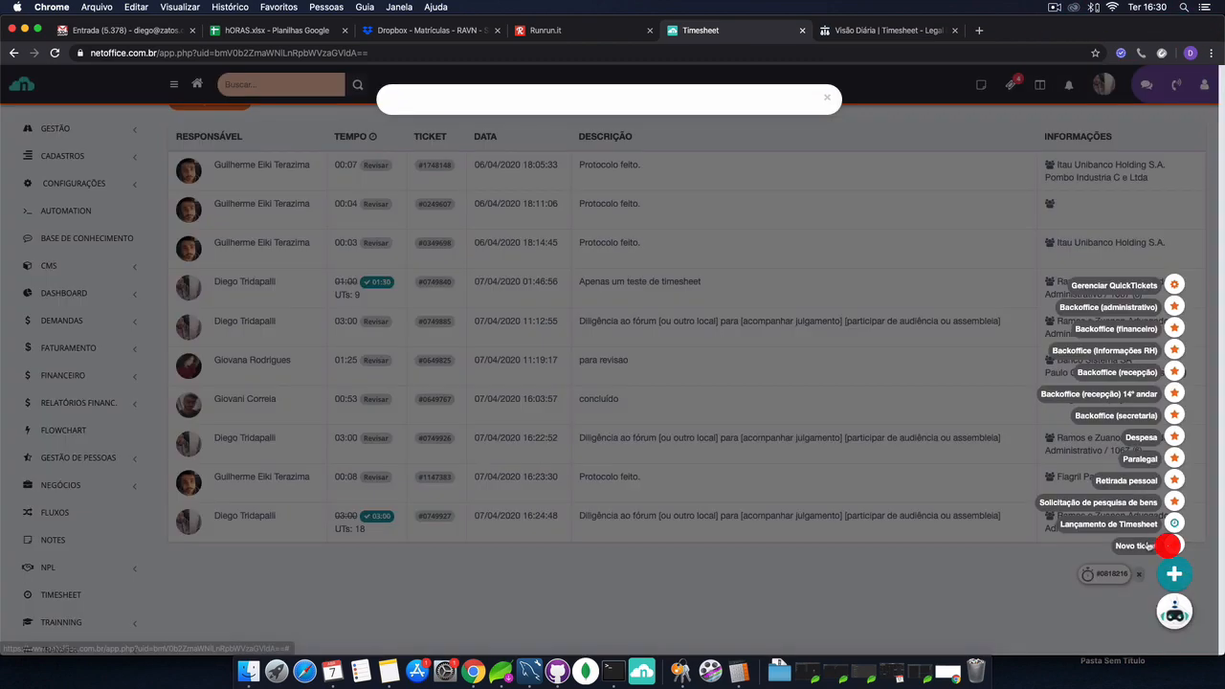
click(826, 97)
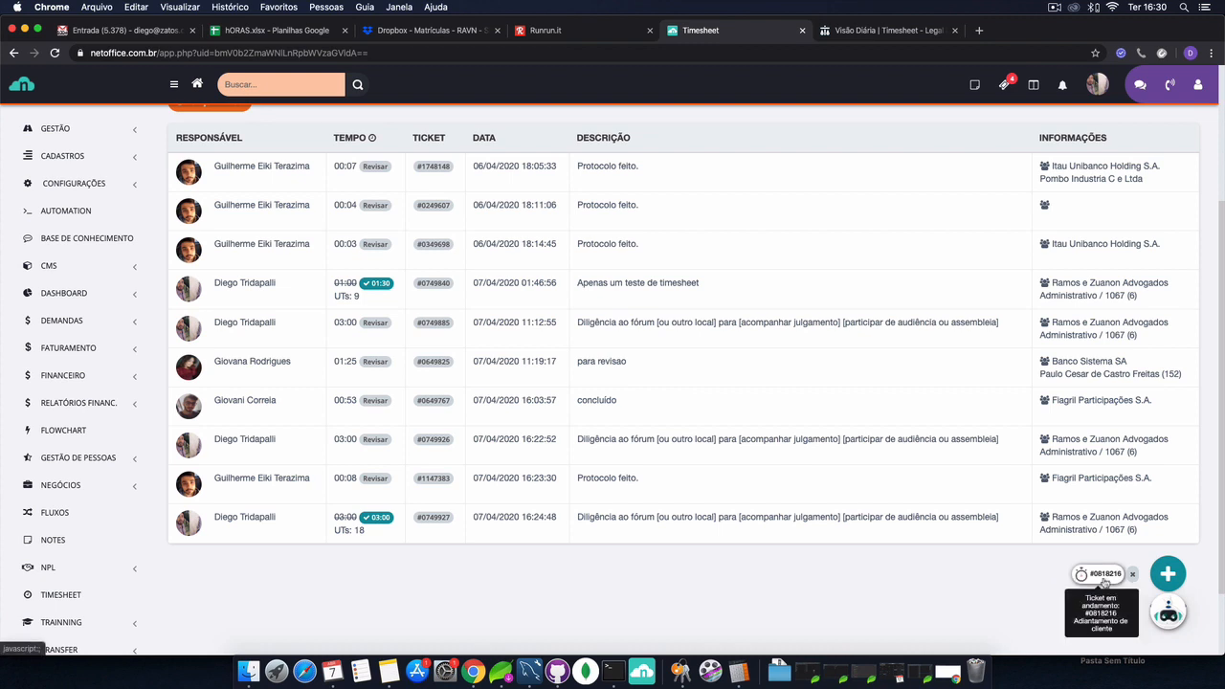
mouse_move(1167, 572)
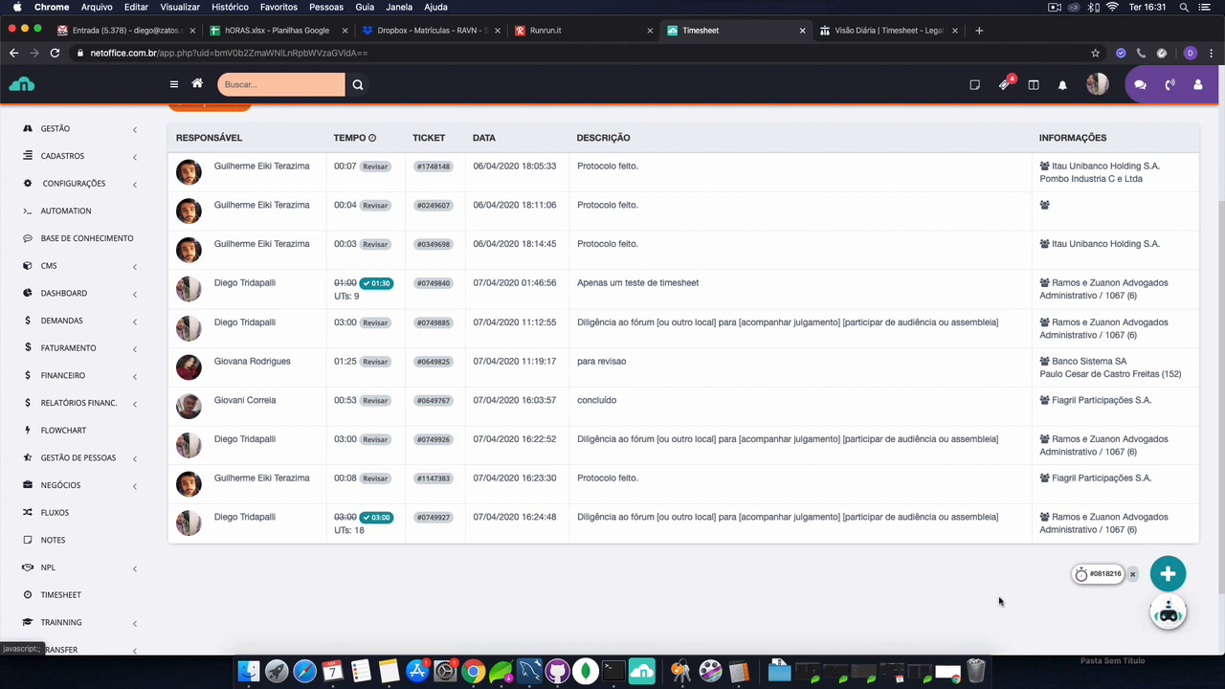
click(1000, 597)
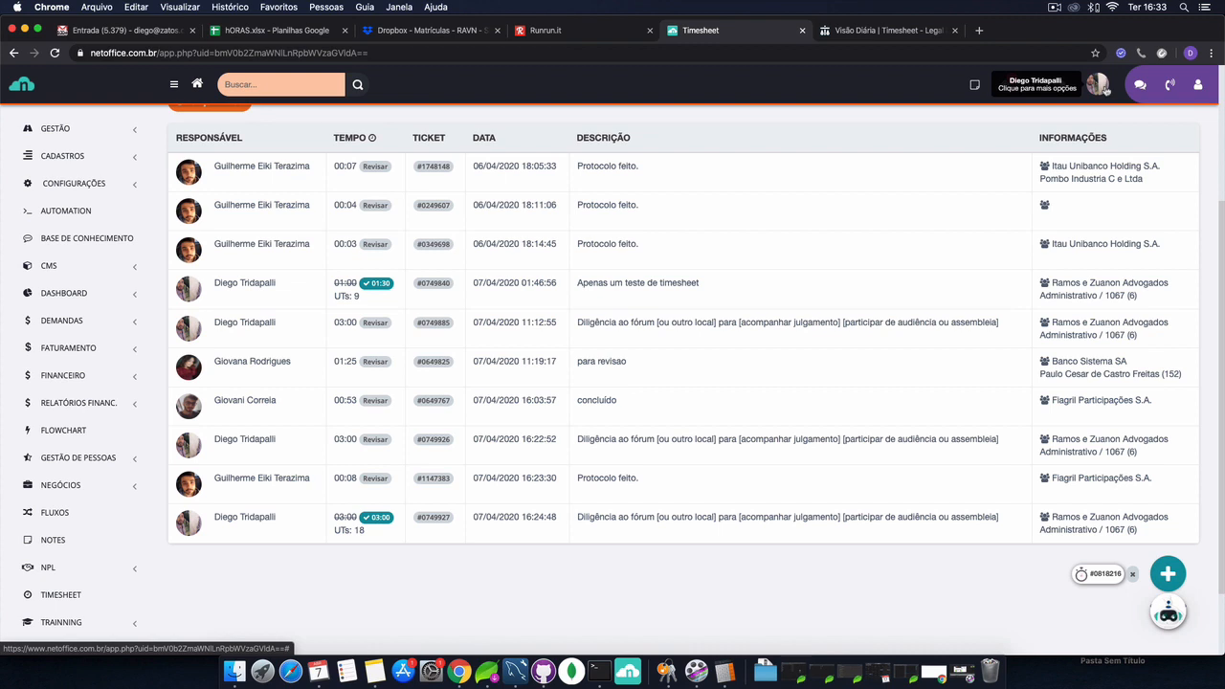
Open the Timesheet settings in the user's own data, toggle the default Considerar Timesheet option on and off, and save the changes.
click(1100, 86)
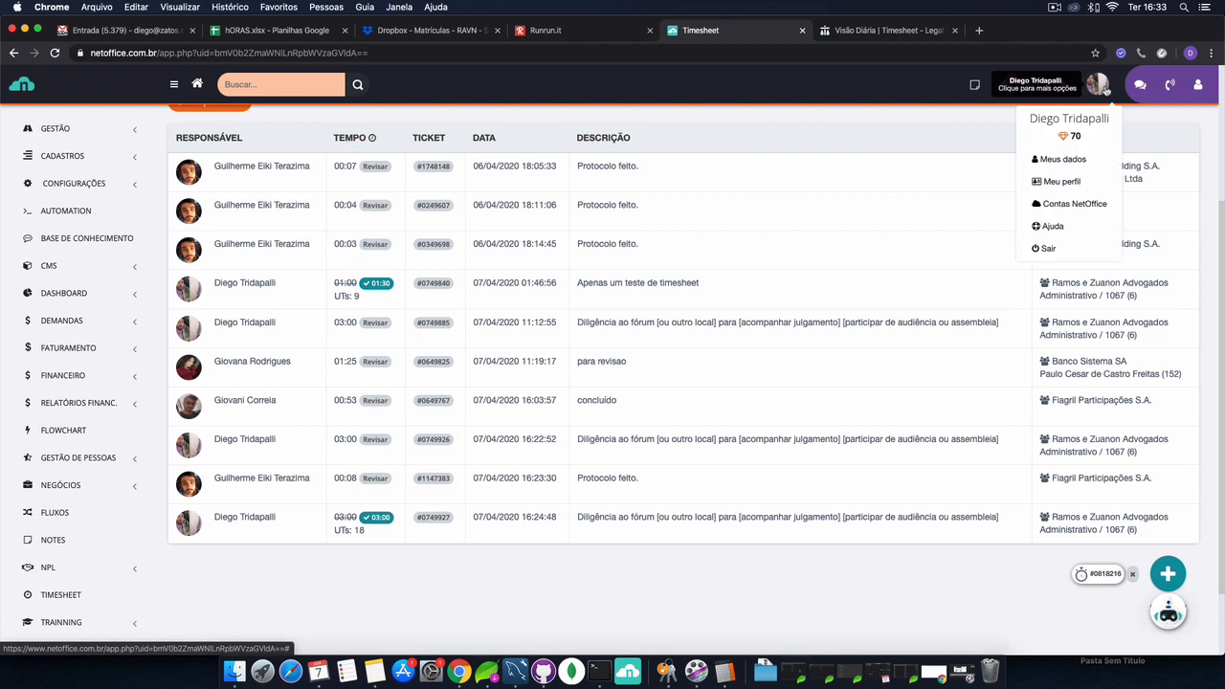
click(1065, 161)
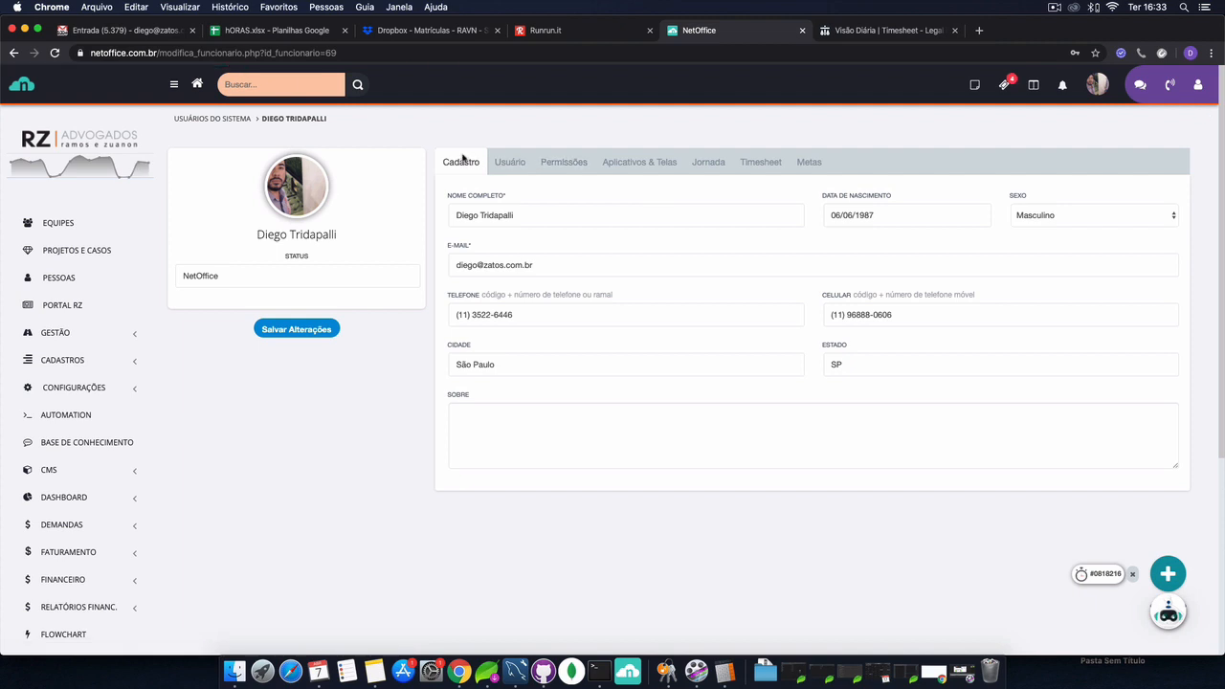
click(760, 163)
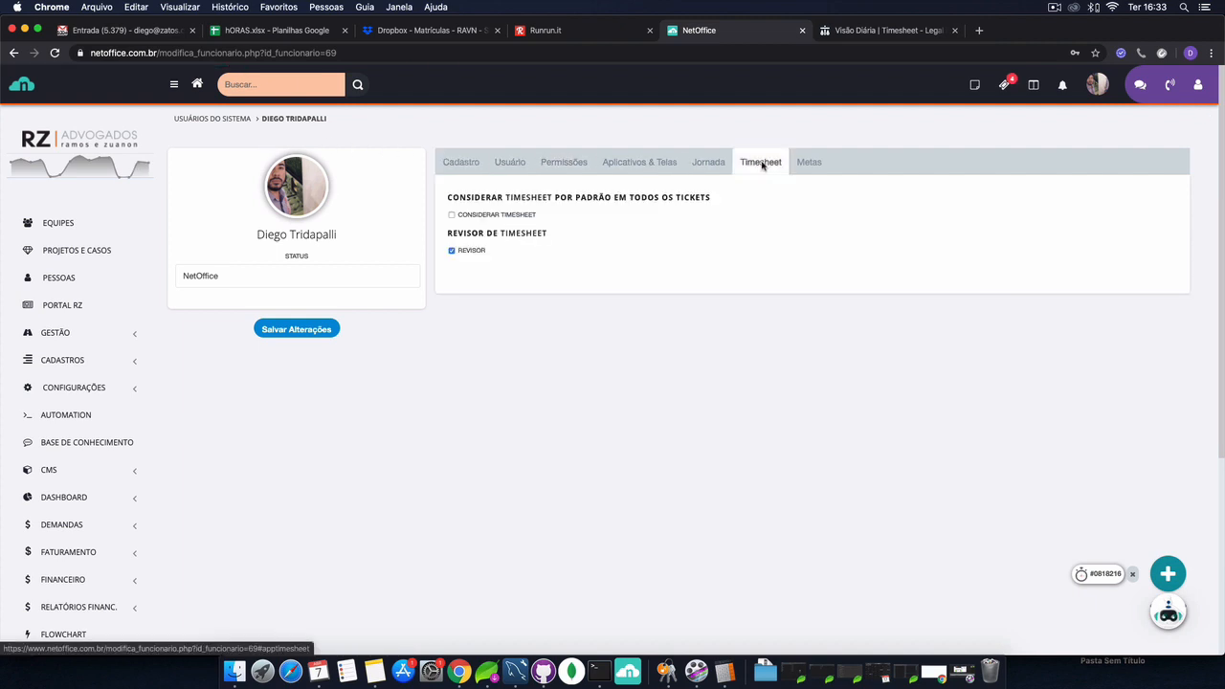
click(496, 217)
click(495, 217)
click(310, 328)
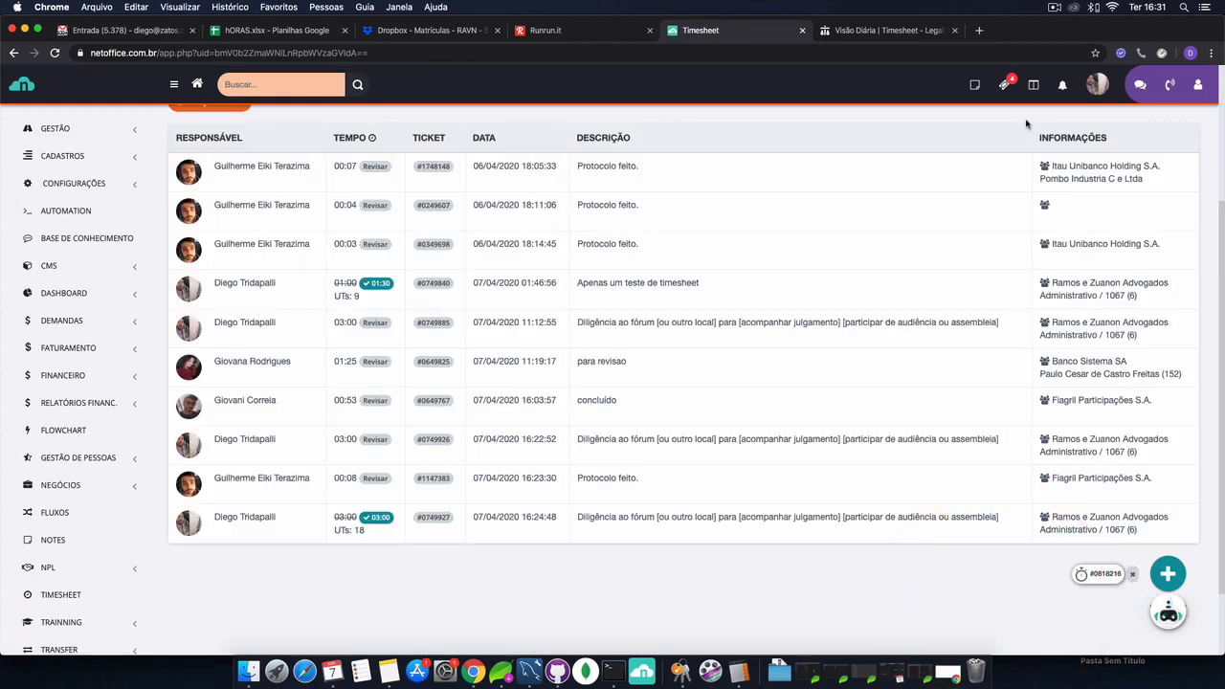
Start a new ticket and search its category list for "revisão".
mouse_move(1154, 581)
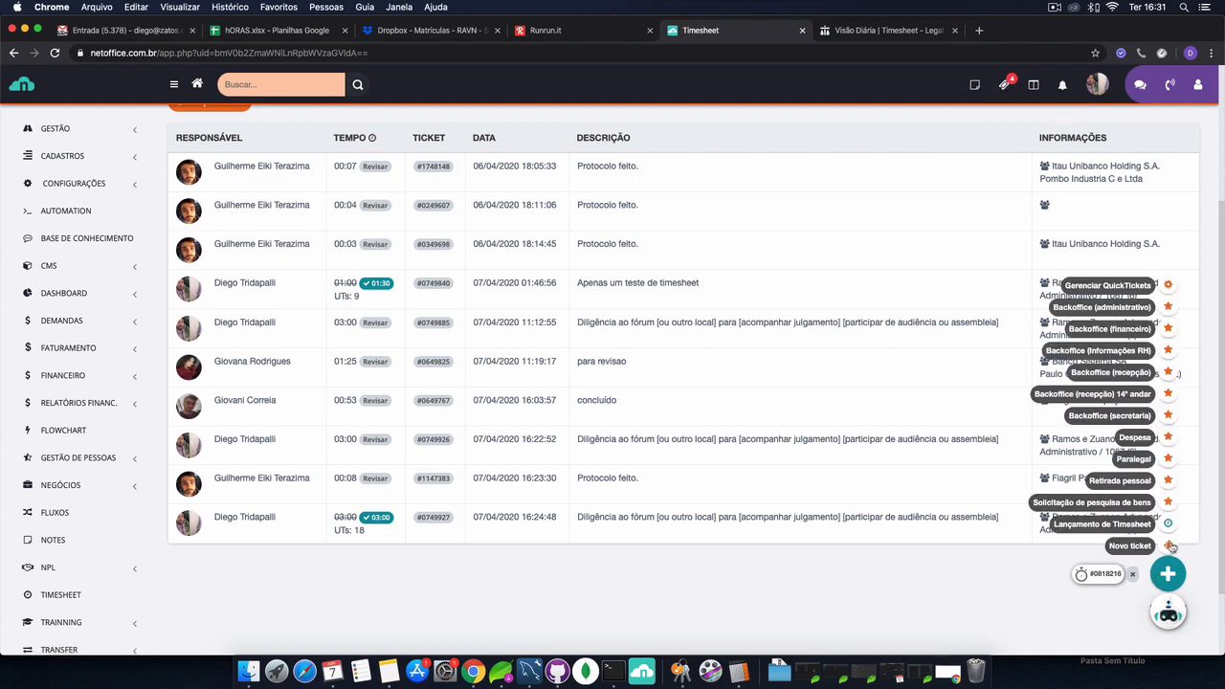
click(1168, 544)
click(560, 252)
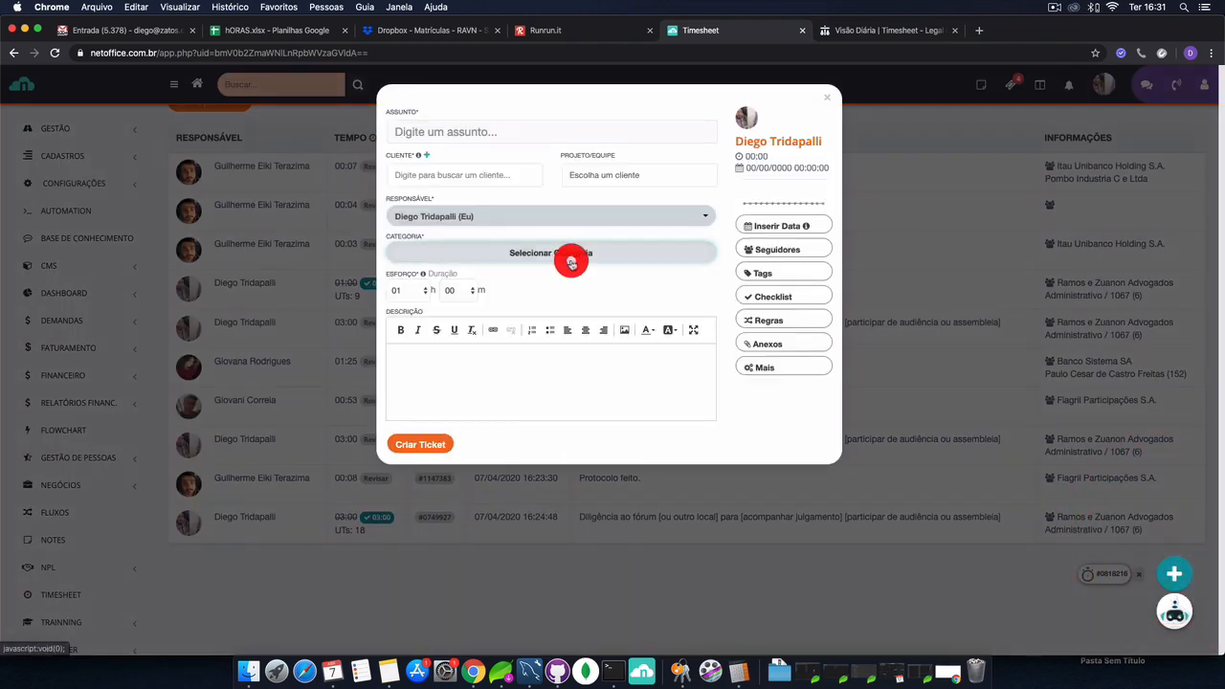
click(502, 156)
text(rev)
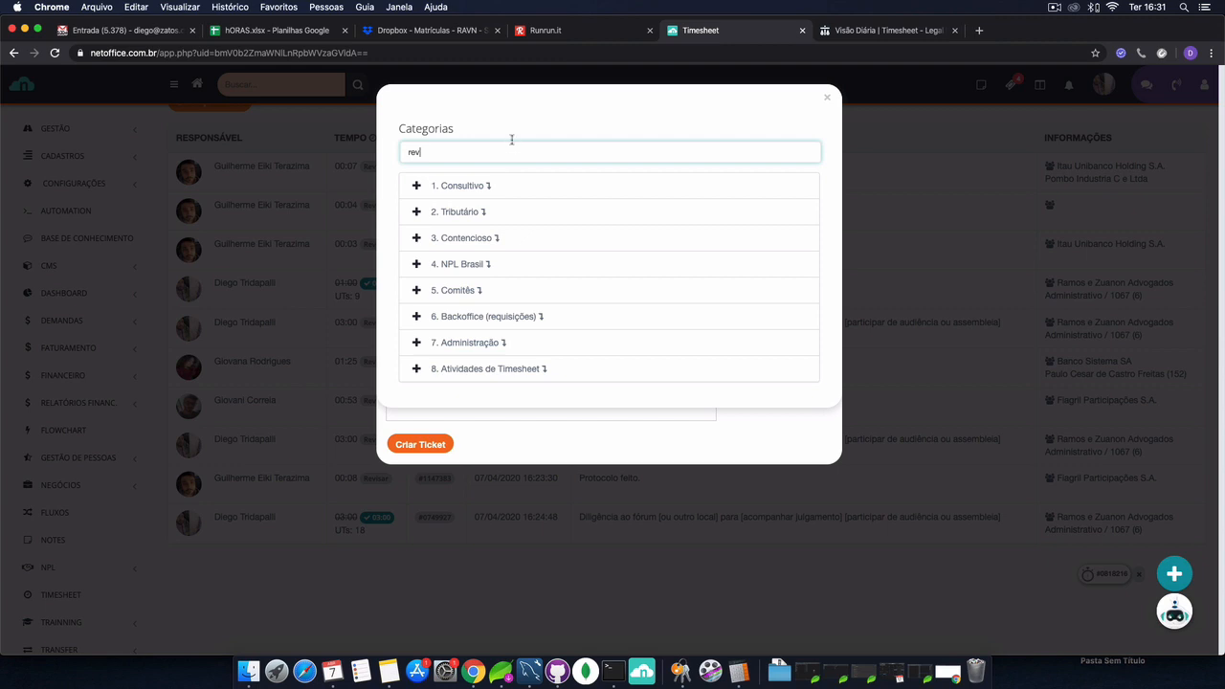
text(isão)
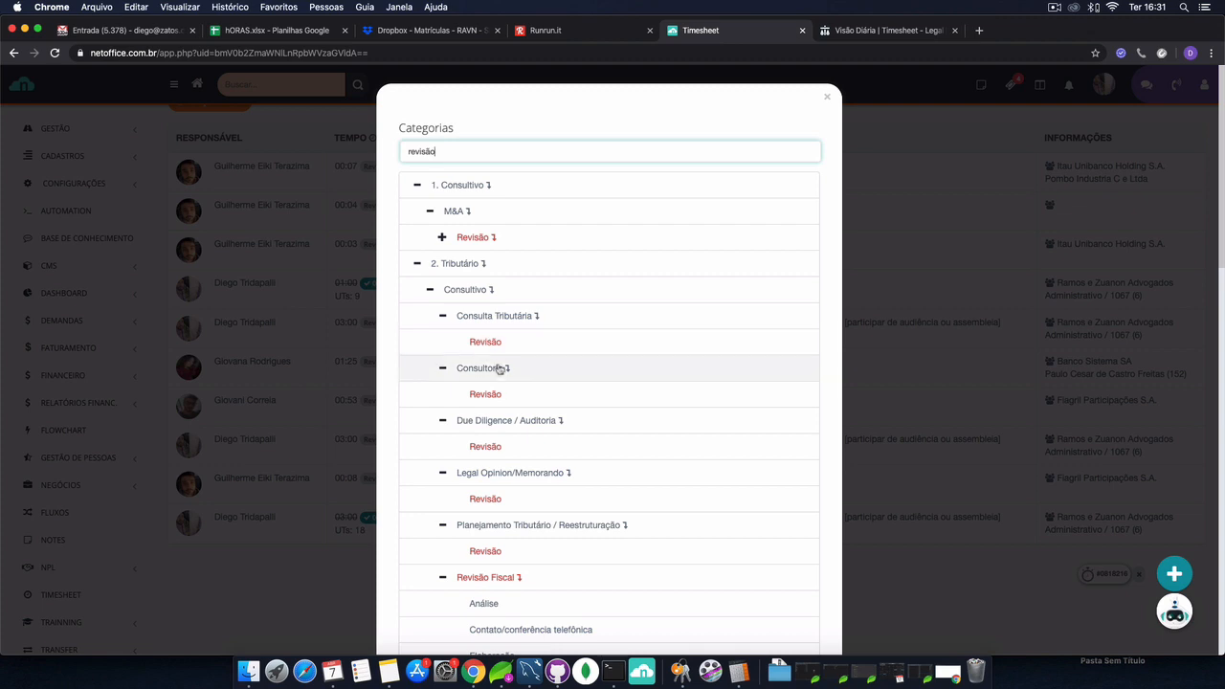
Examine the Revisão categories from Consultivo through Atividades de Timesheet, and close the category list and ticket form without creating a ticket.
scroll(526, 407, down, 2)
scroll(531, 412, down, 10)
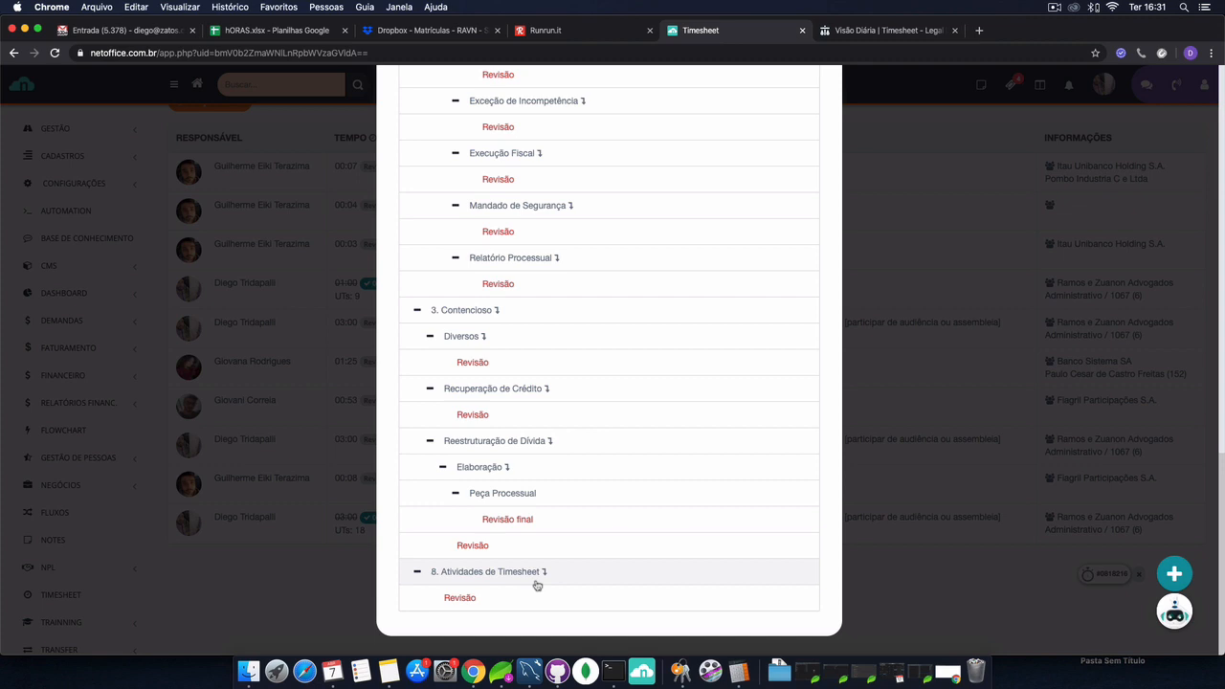
scroll(591, 396, up, 5)
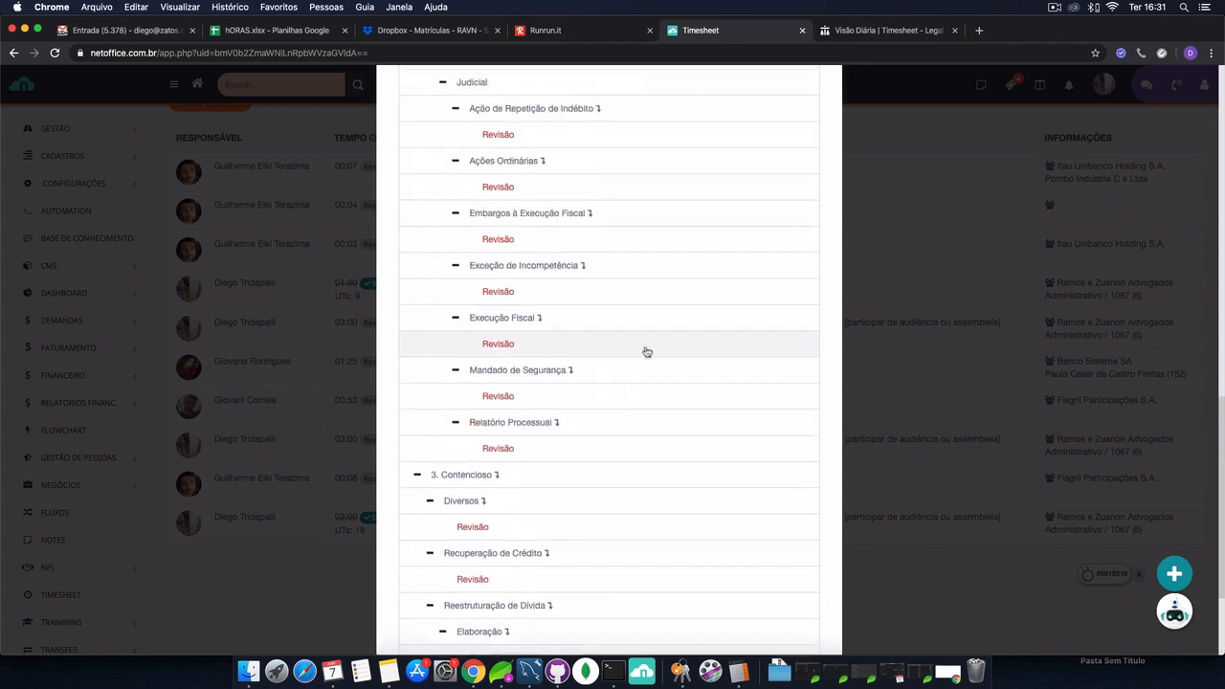
scroll(647, 352, up, 10)
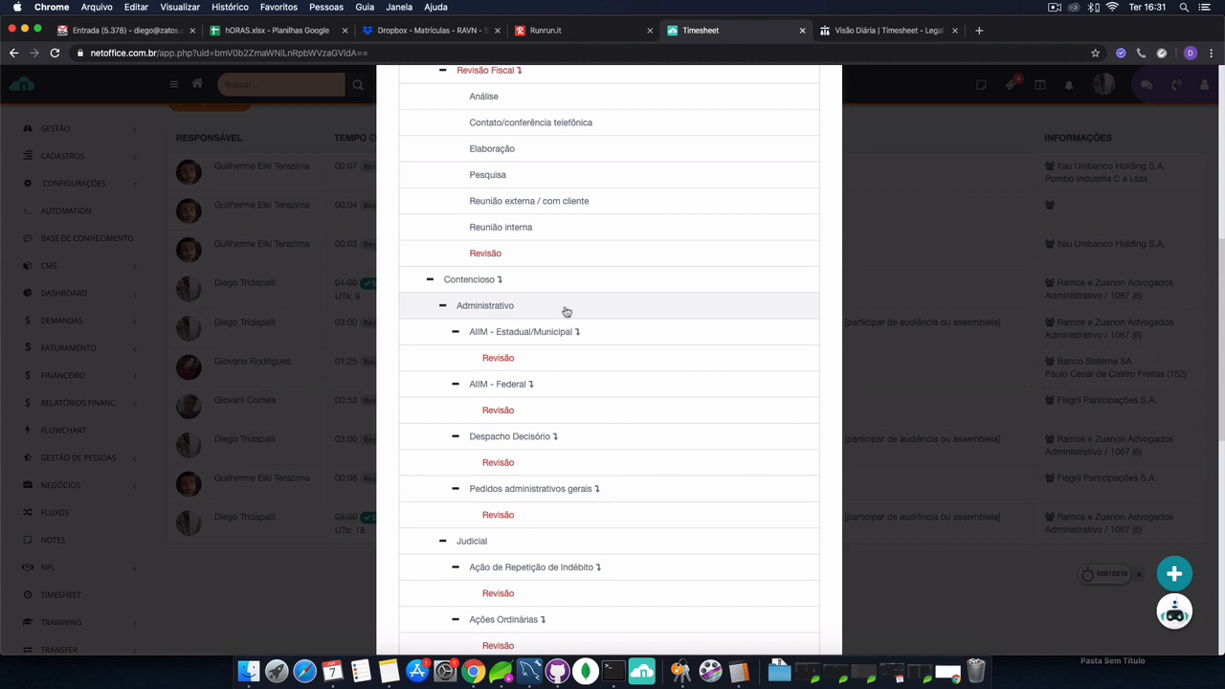
scroll(631, 369, down, 2)
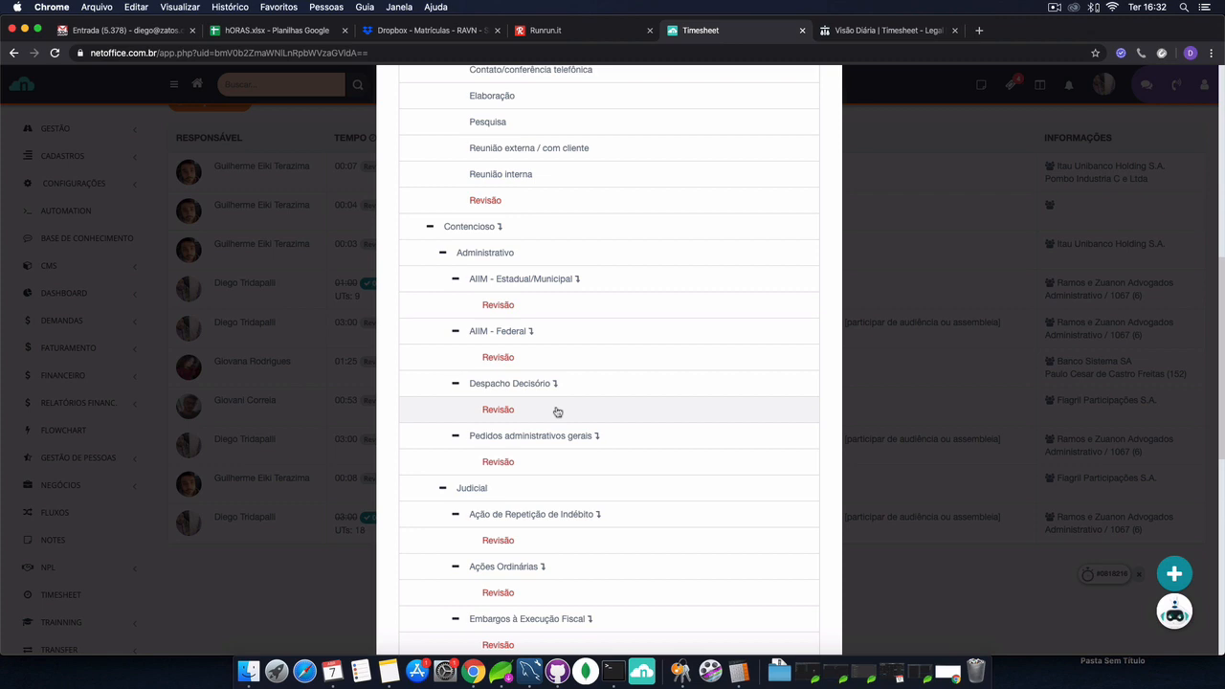
scroll(577, 402, up, 10)
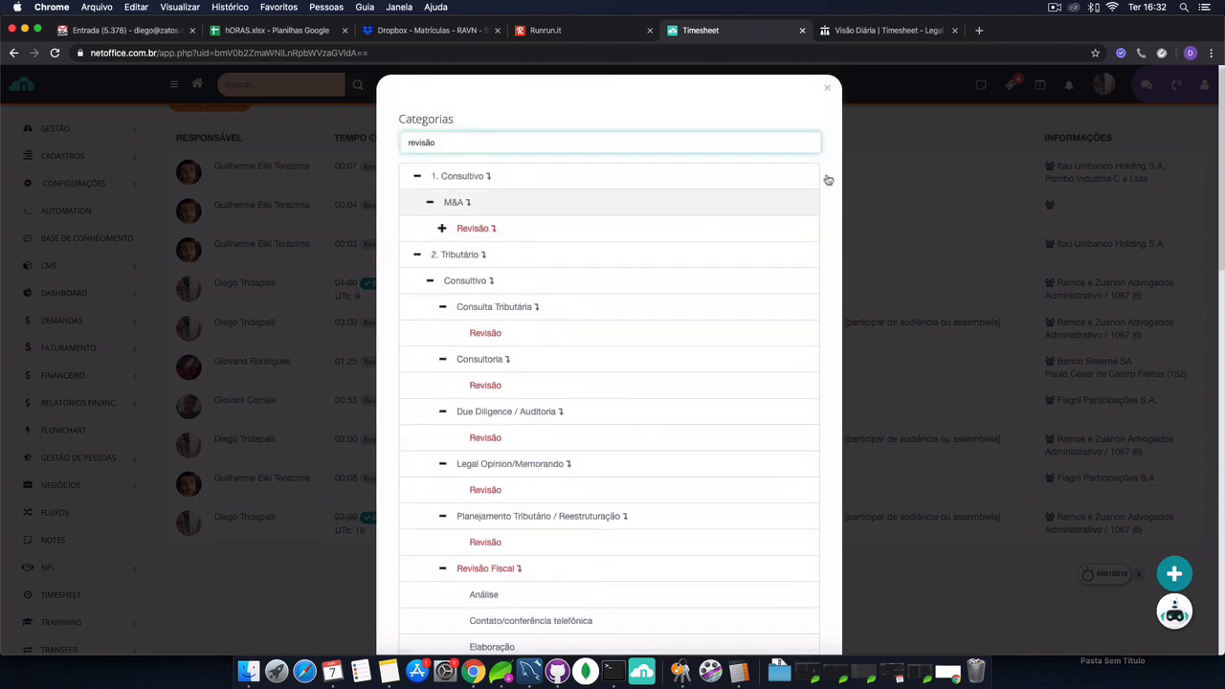
click(827, 97)
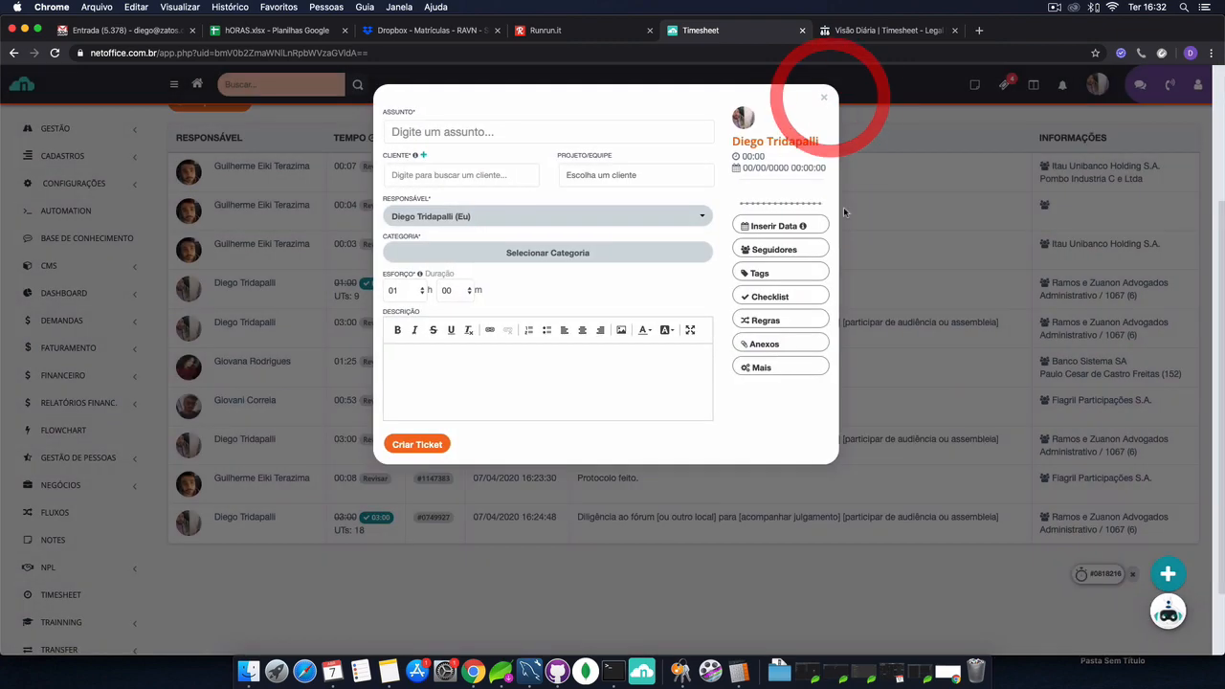
click(824, 98)
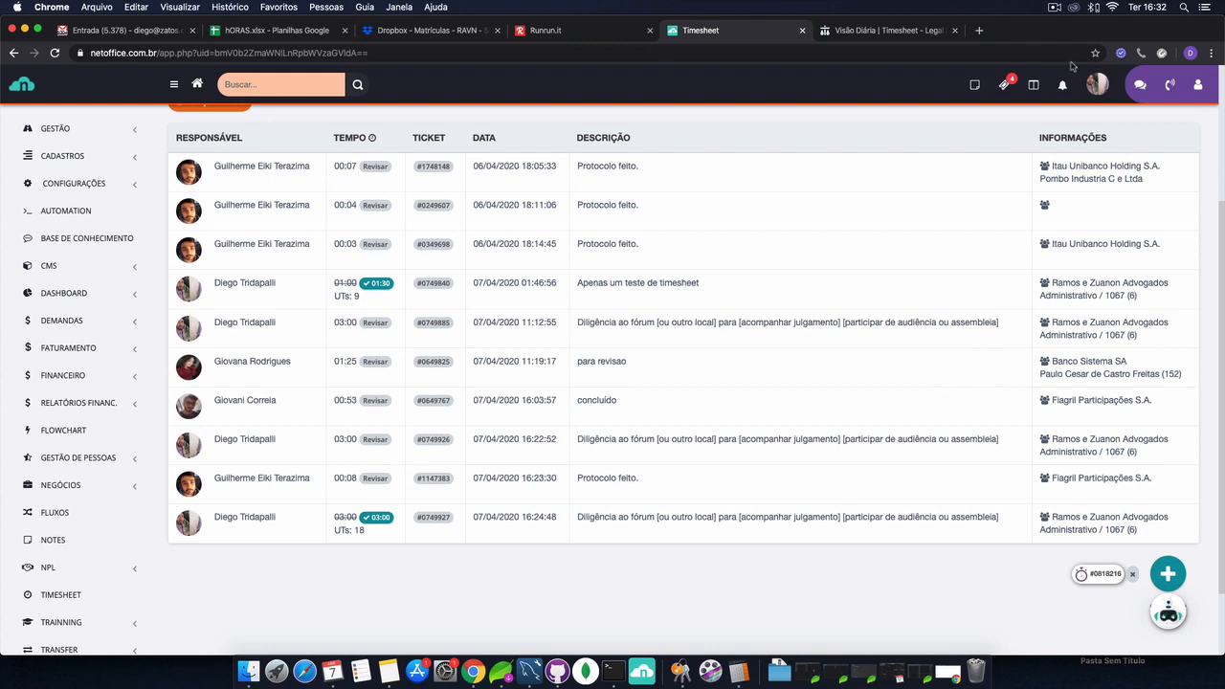
click(1055, 9)
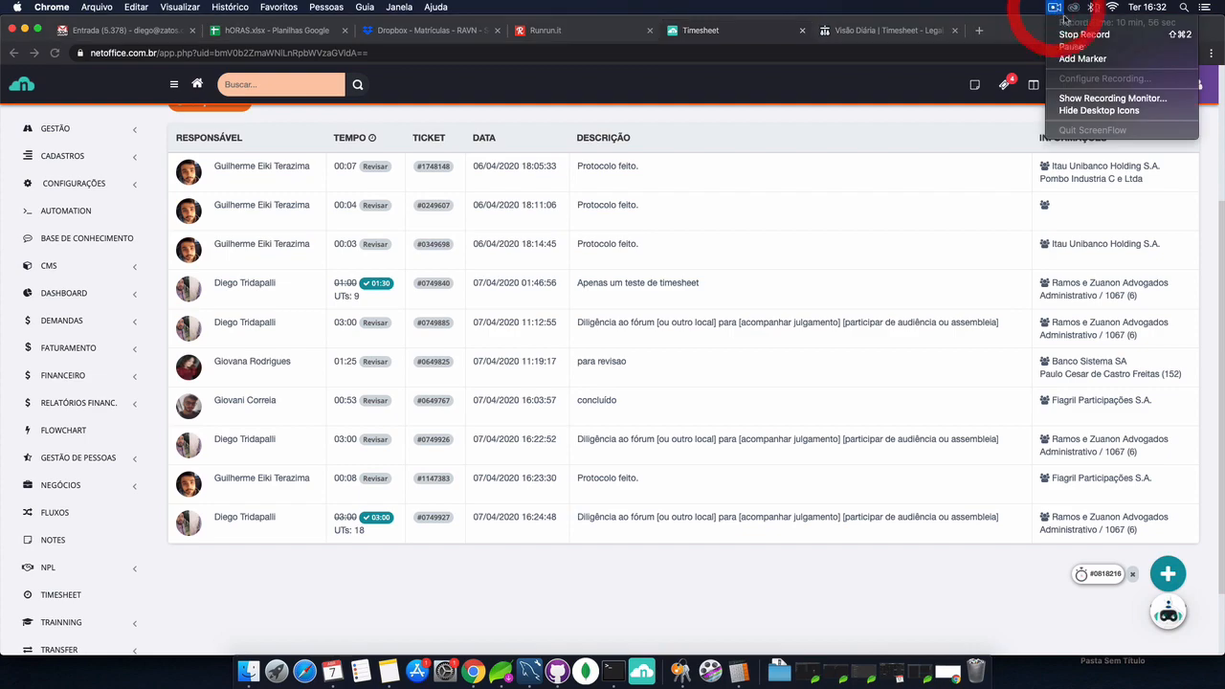